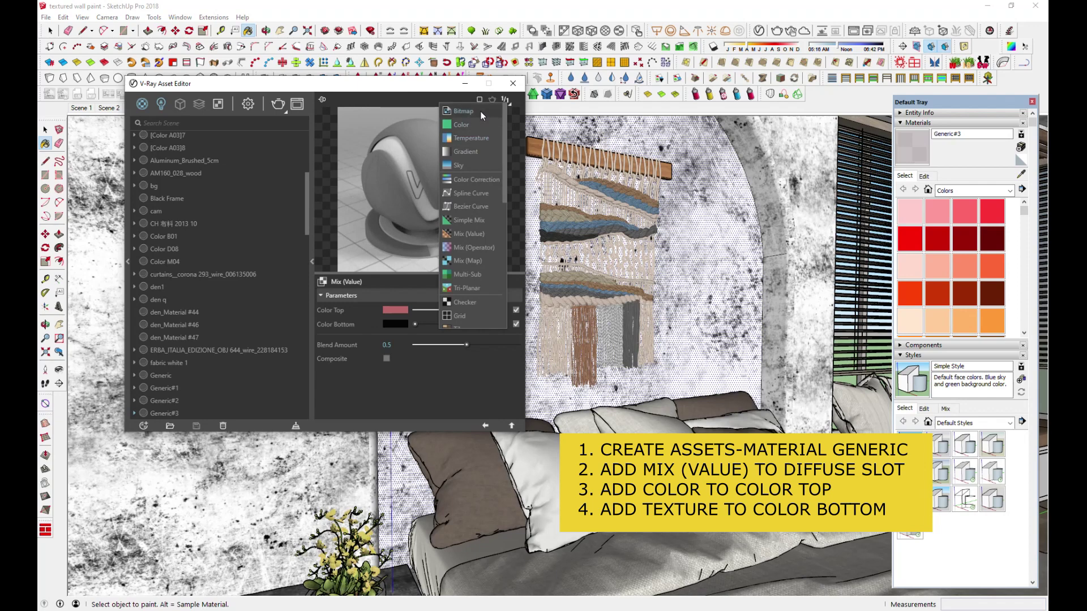
- Load a bitmap from the maps folder into the mix's Color Bottom slot and set its color space to Rendering Space (Linear)
click(481, 114)
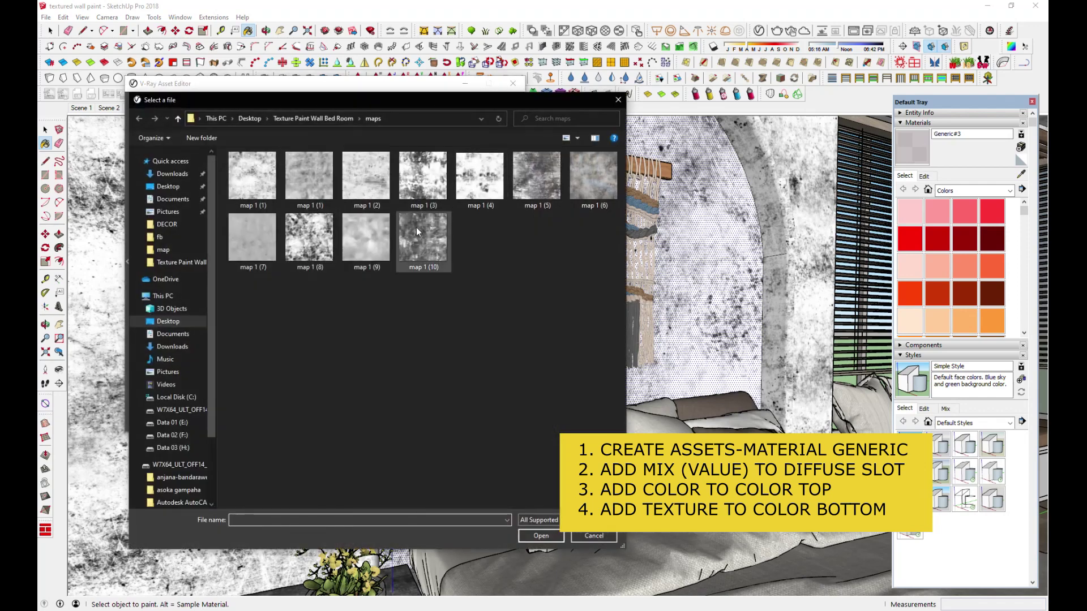
double_click(360, 245)
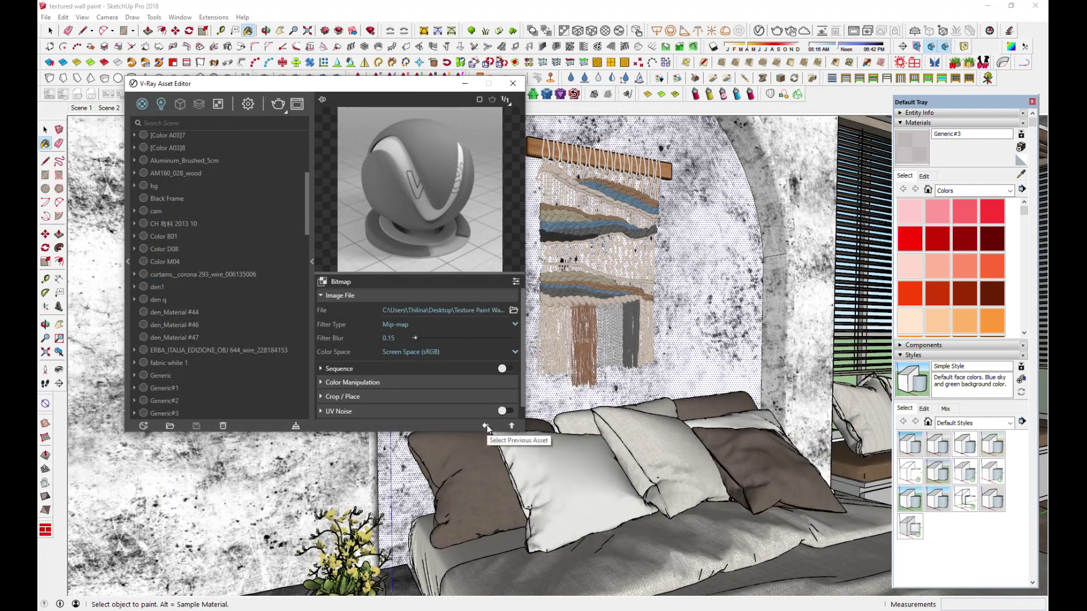
click(419, 351)
click(409, 378)
click(485, 426)
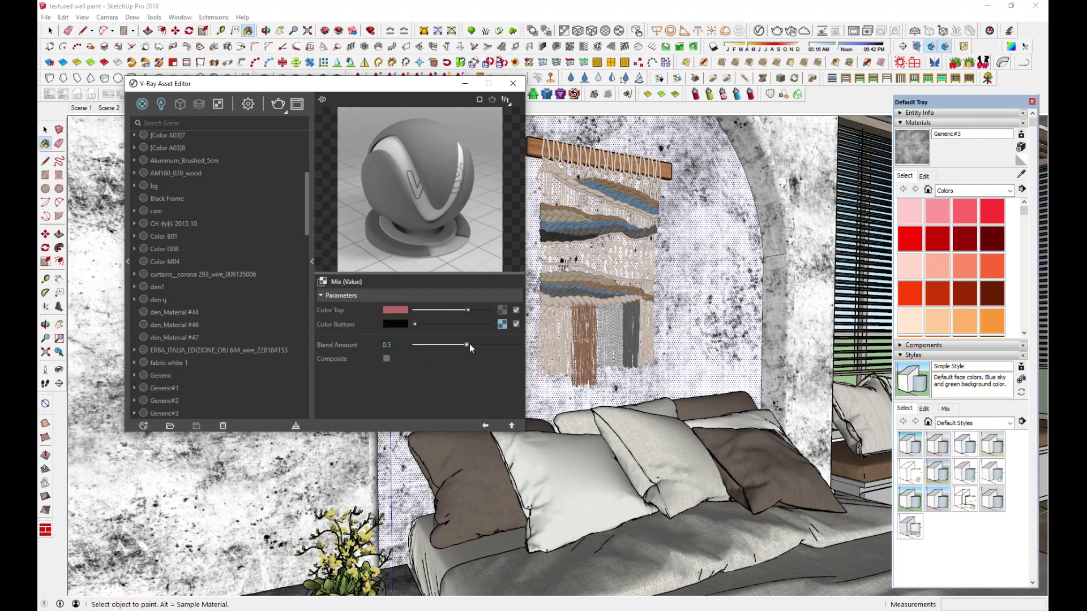
- Set the Blend Amount of the diffuse Mix (Value) texture to 0.63 and check the material preview
drag(470, 344, 500, 347)
click(485, 425)
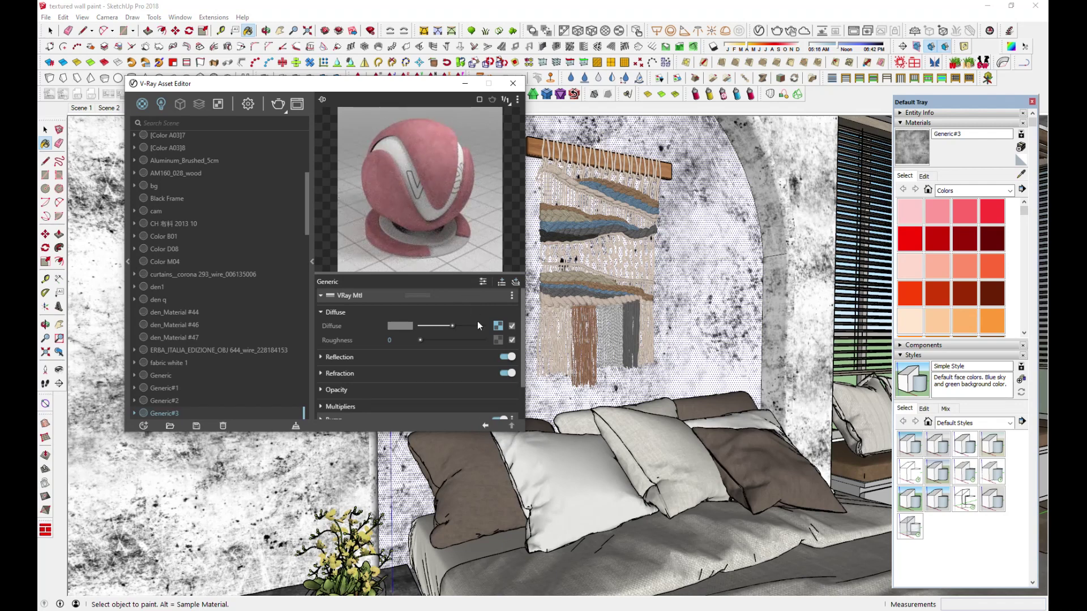
click(498, 325)
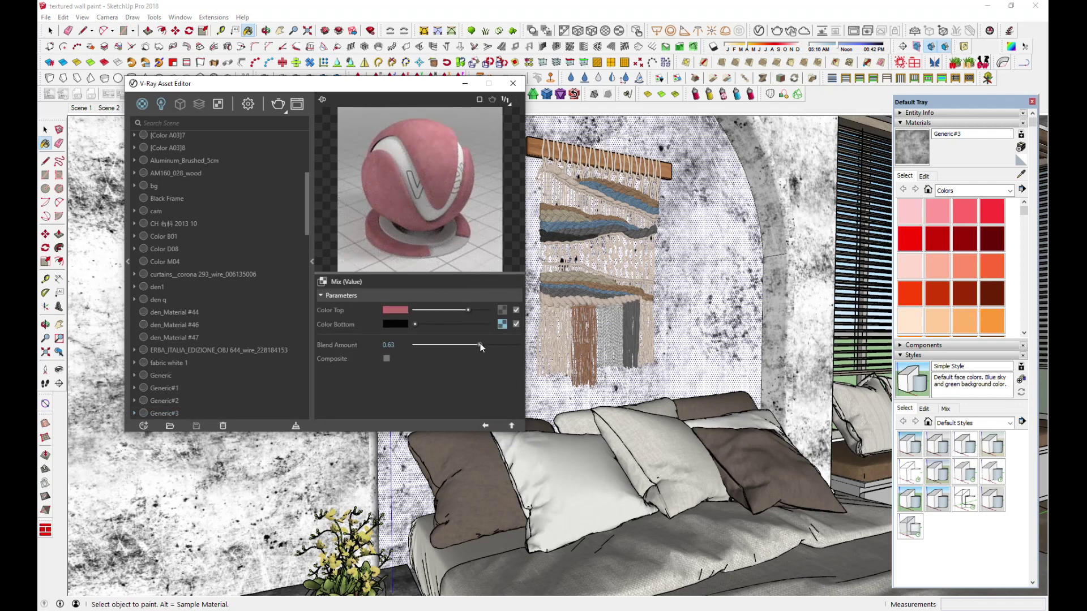
drag(479, 344, 480, 344)
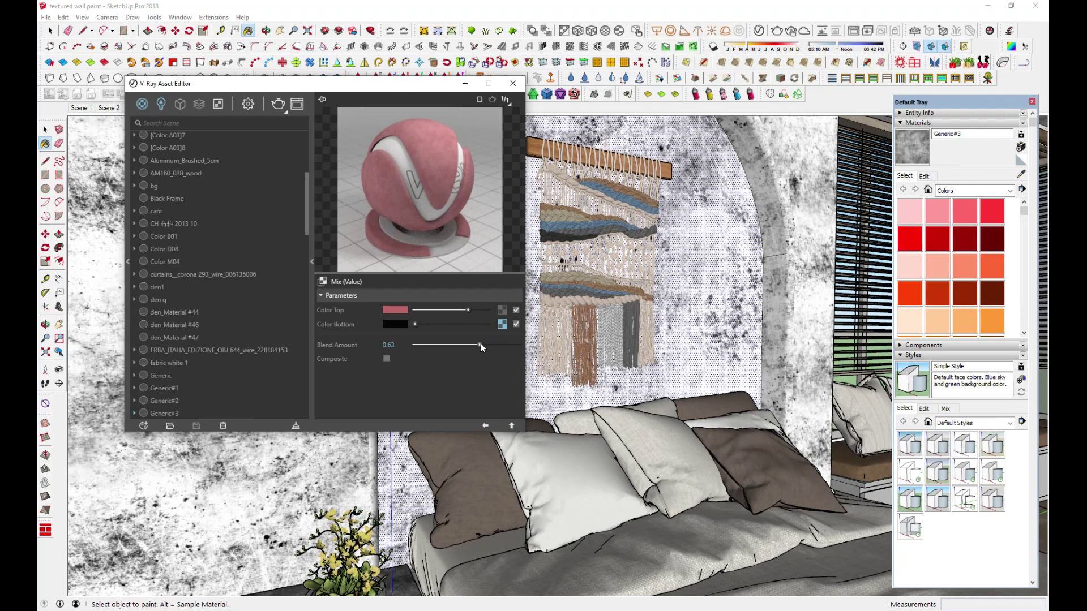
click(486, 427)
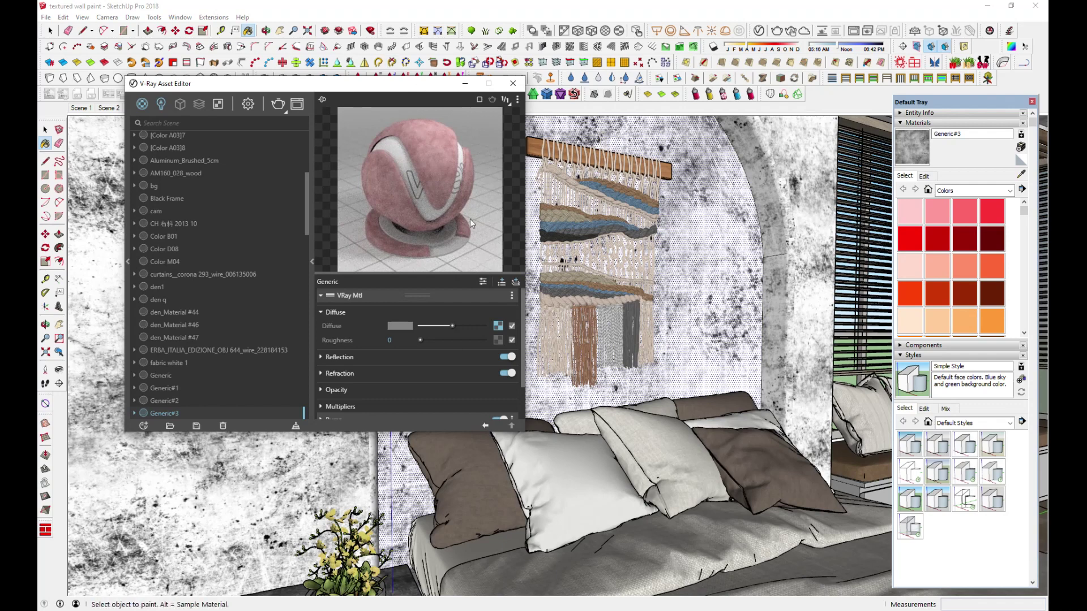
- Set the Blend Amount of the diffuse Mix (Value) texture to 0.8 and return to the Generic#3 material
click(499, 327)
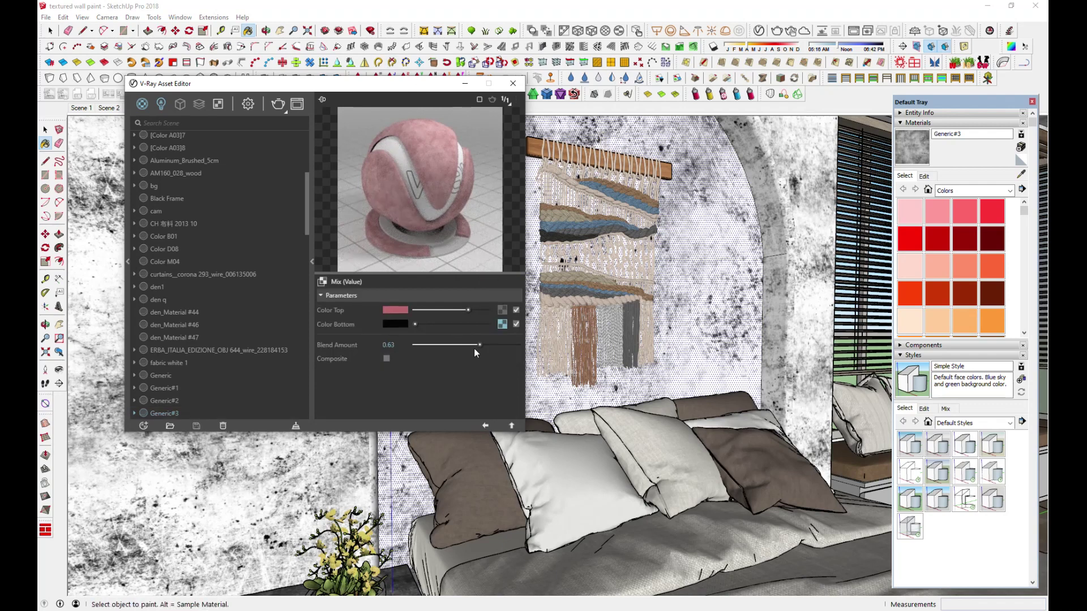
drag(492, 344, 499, 348)
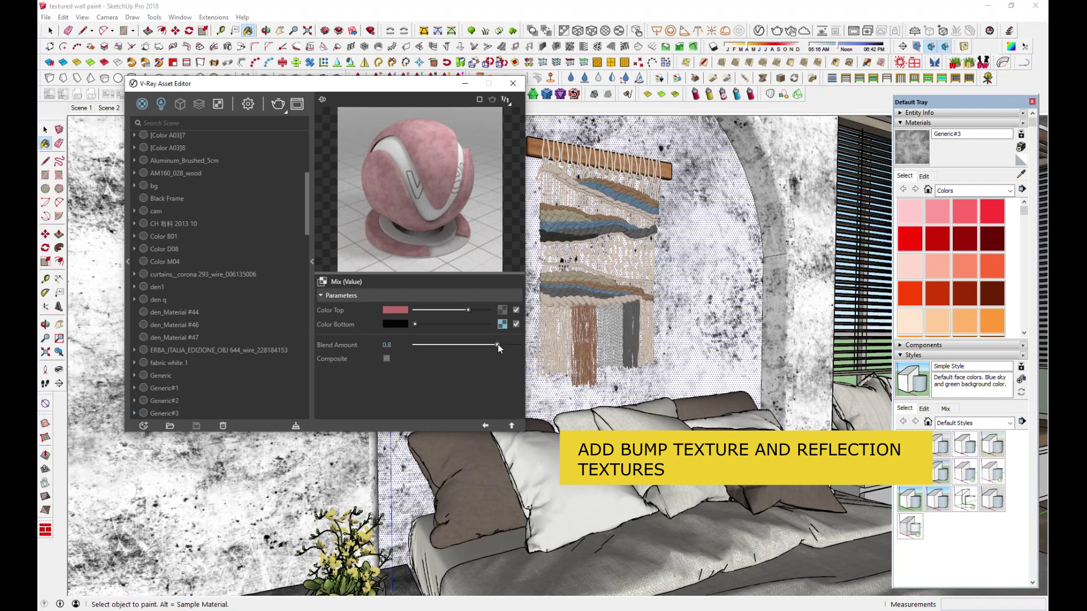
click(485, 425)
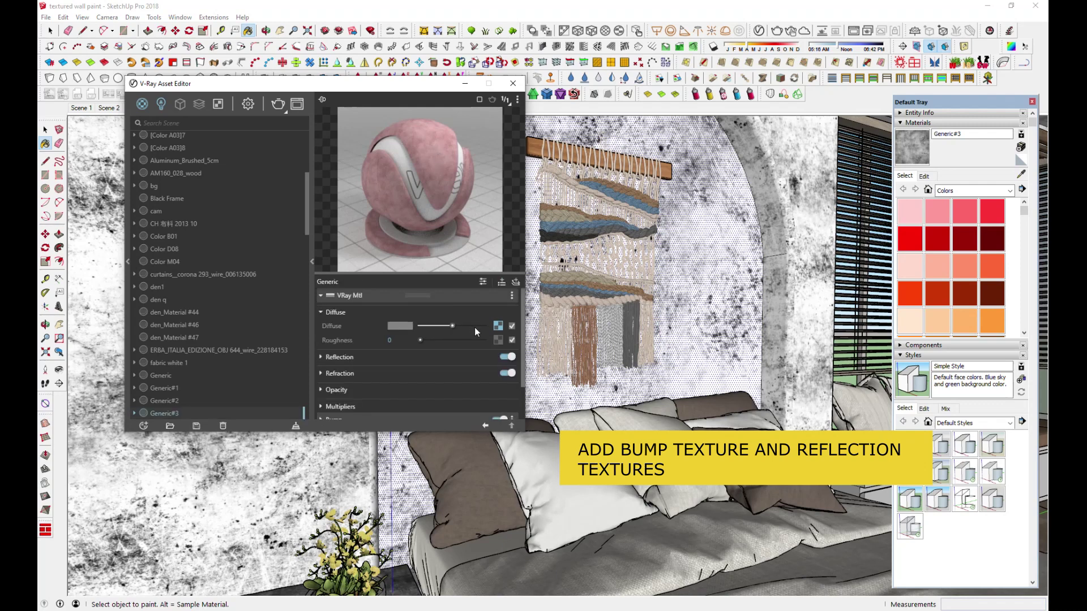
- Load a bitmap from the maps folder as the bump map and set its color space to Rendering Space (Linear)
scroll(488, 314, down, 2)
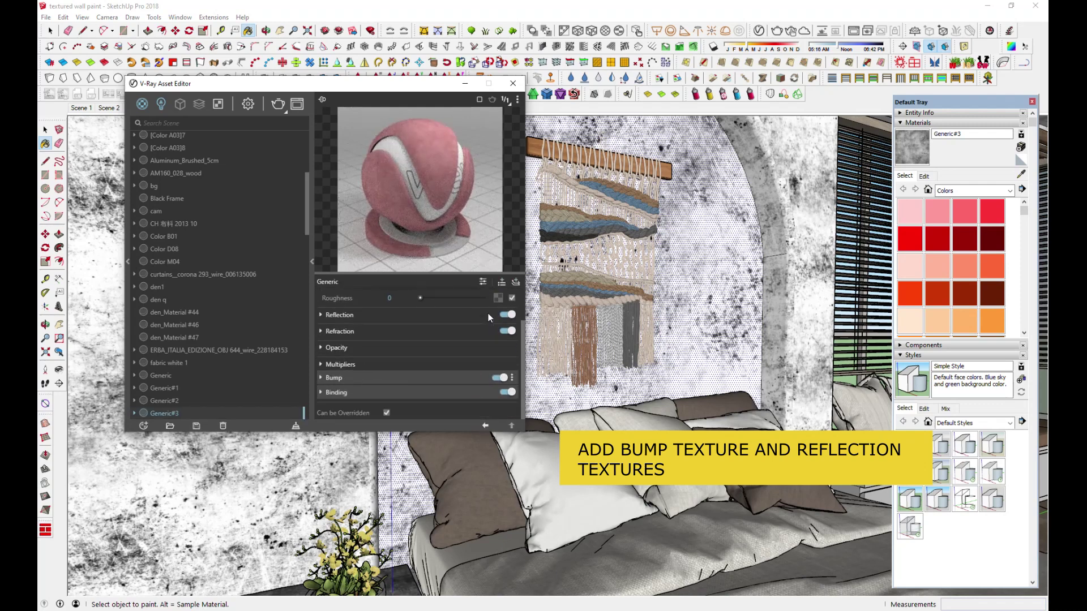
click(334, 377)
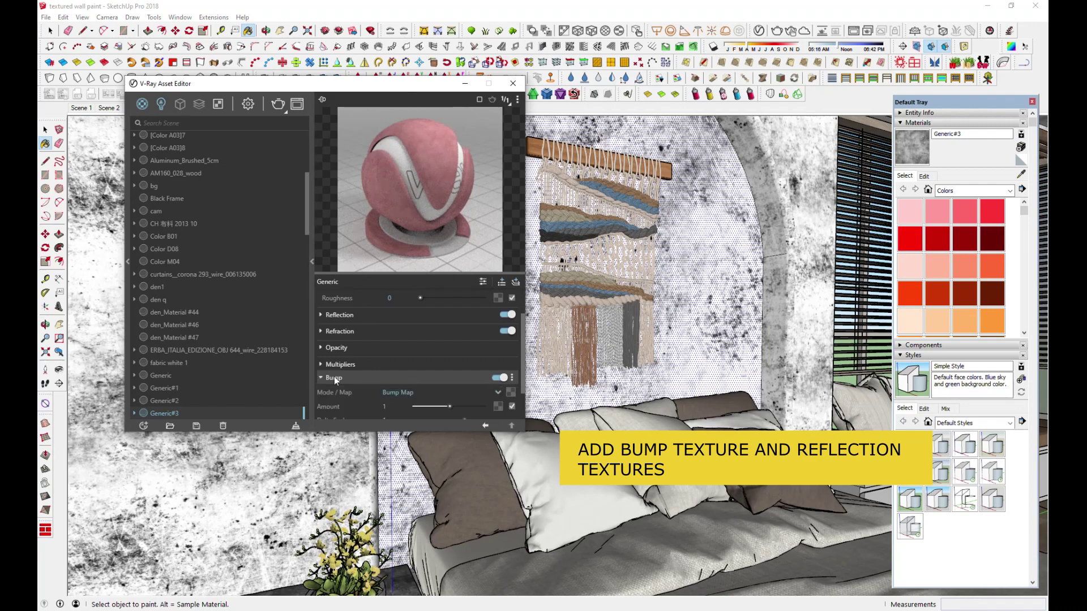
click(509, 394)
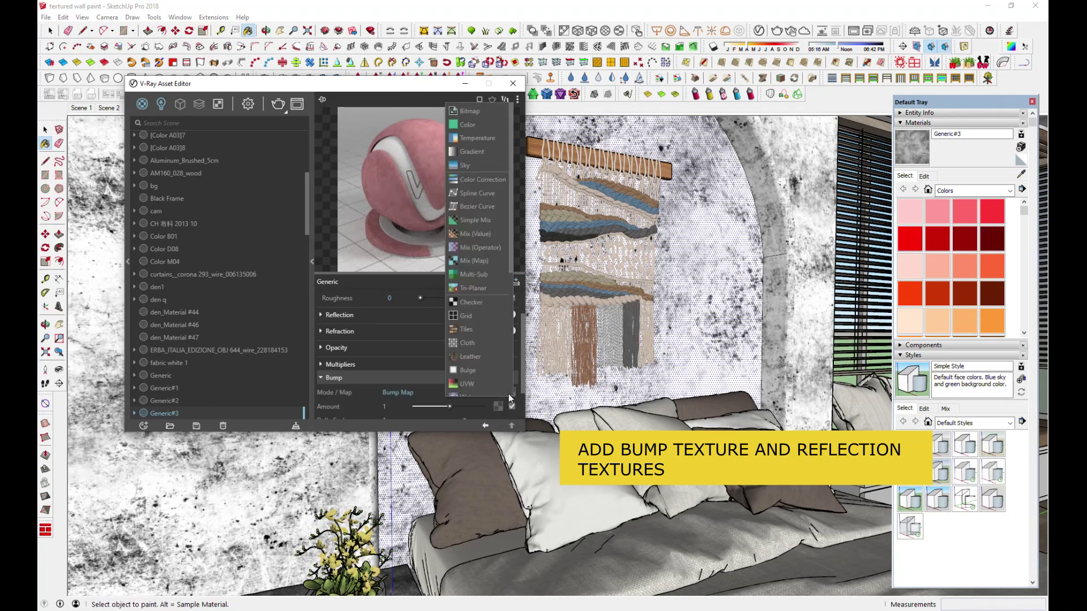
click(478, 110)
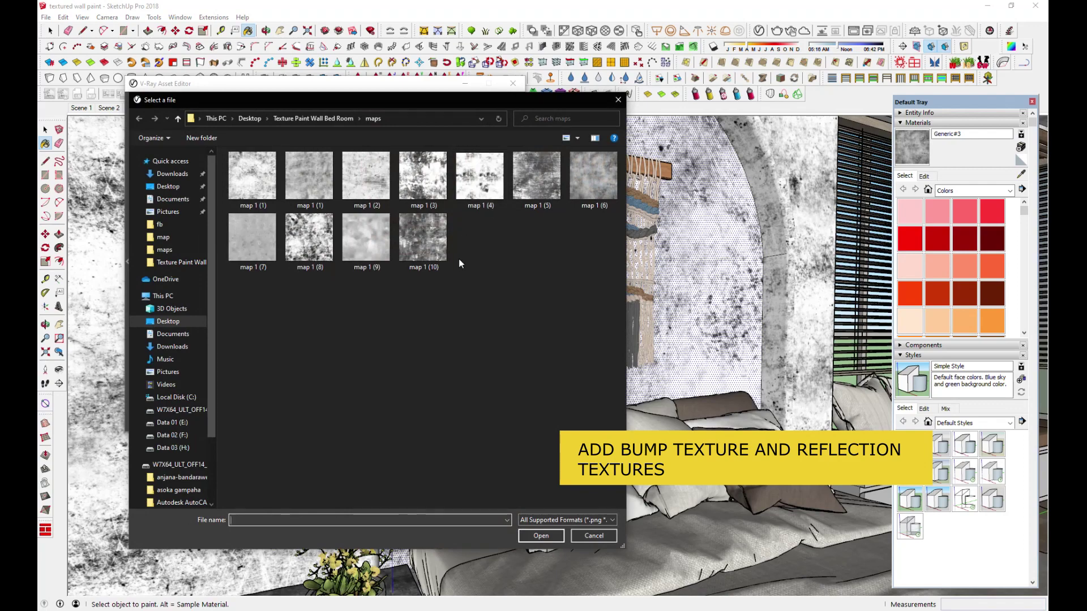
double_click(400, 267)
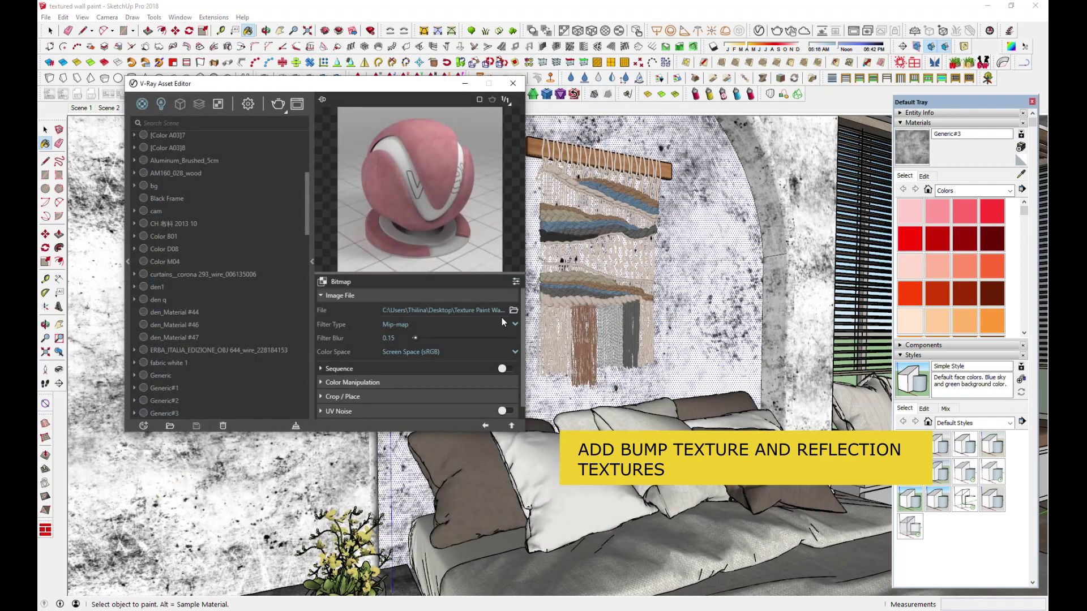
scroll(522, 322, down, 1)
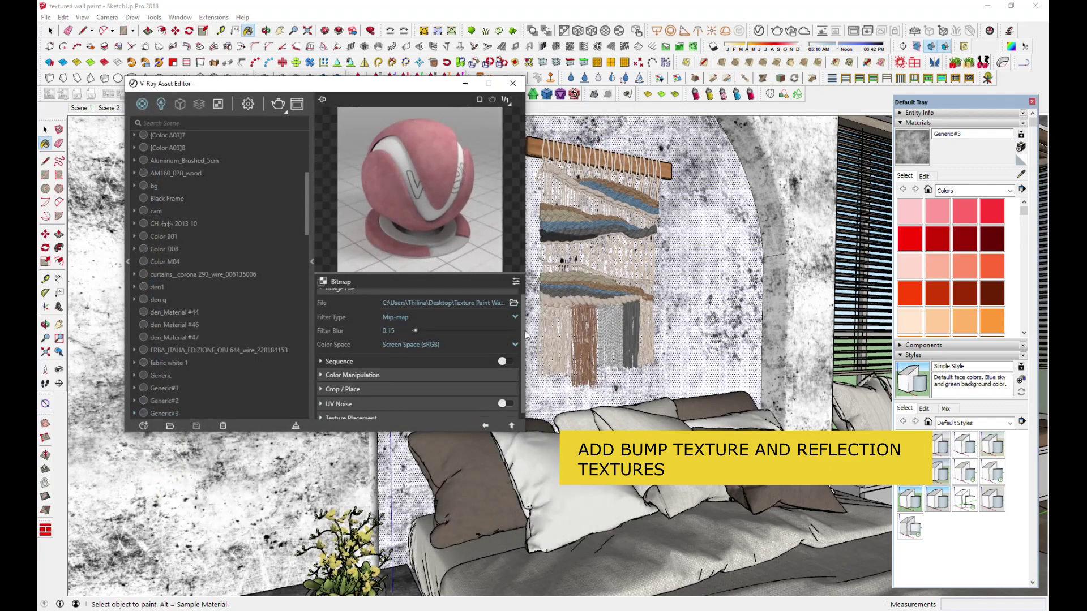
click(416, 339)
click(414, 365)
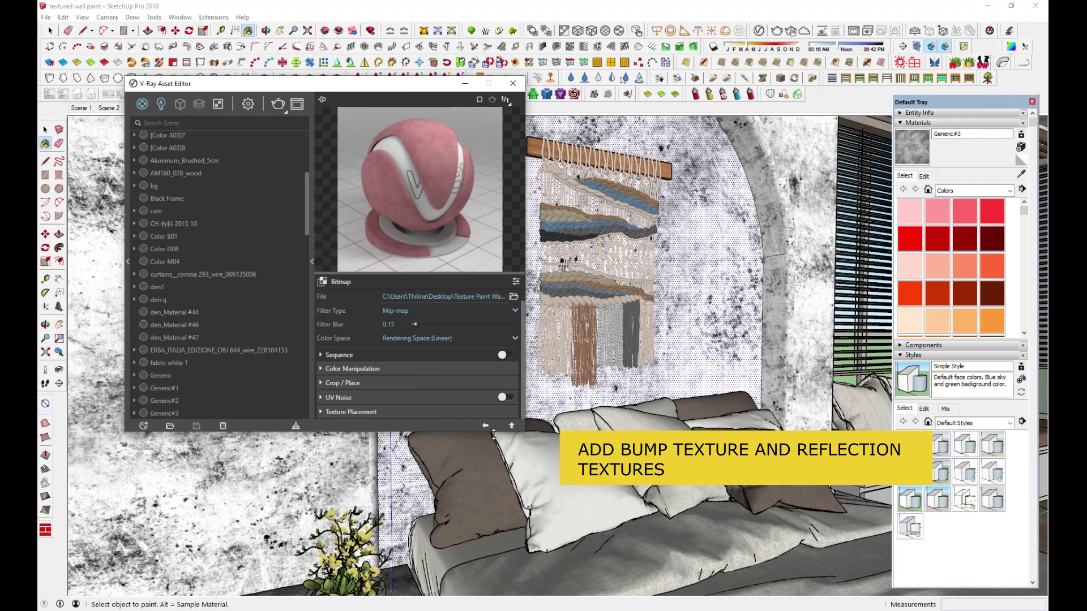
click(486, 426)
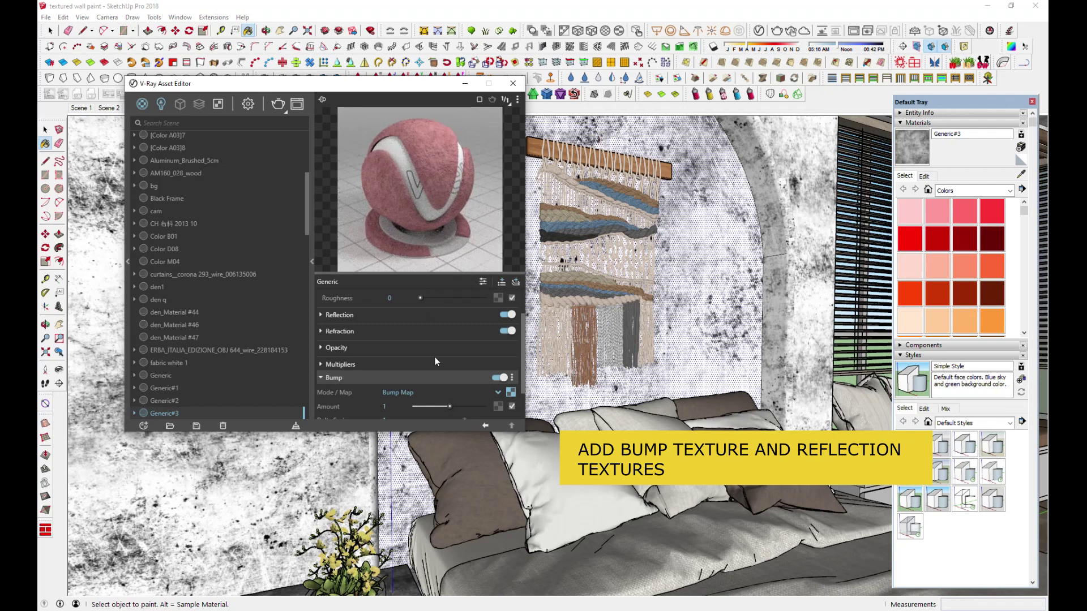
- Set the bump amount to 0.2 in Bump Map mode
click(393, 404)
text(.2)
click(413, 395)
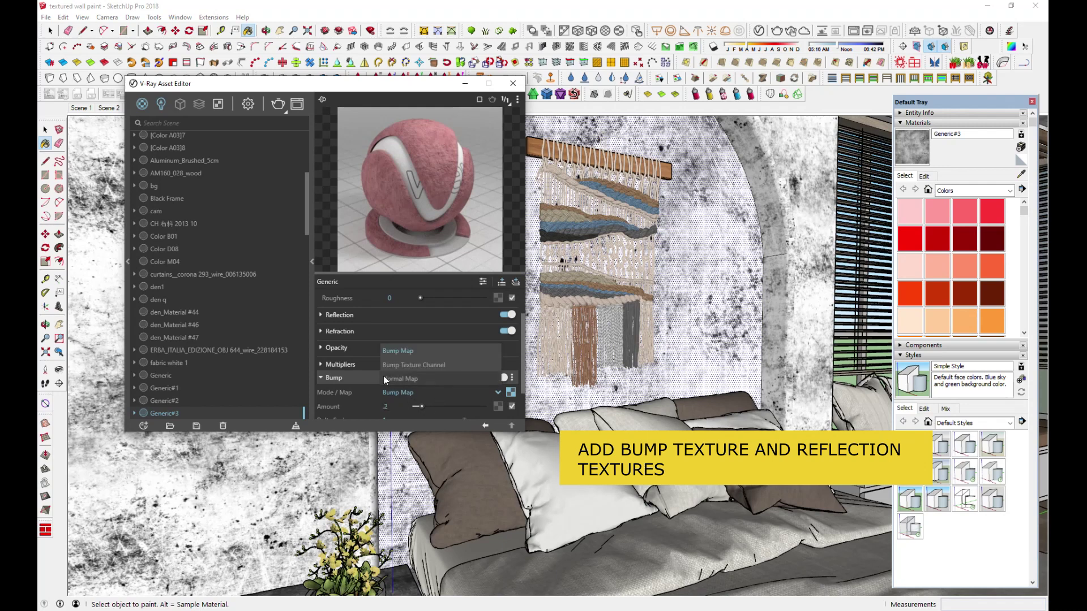
click(444, 351)
click(450, 330)
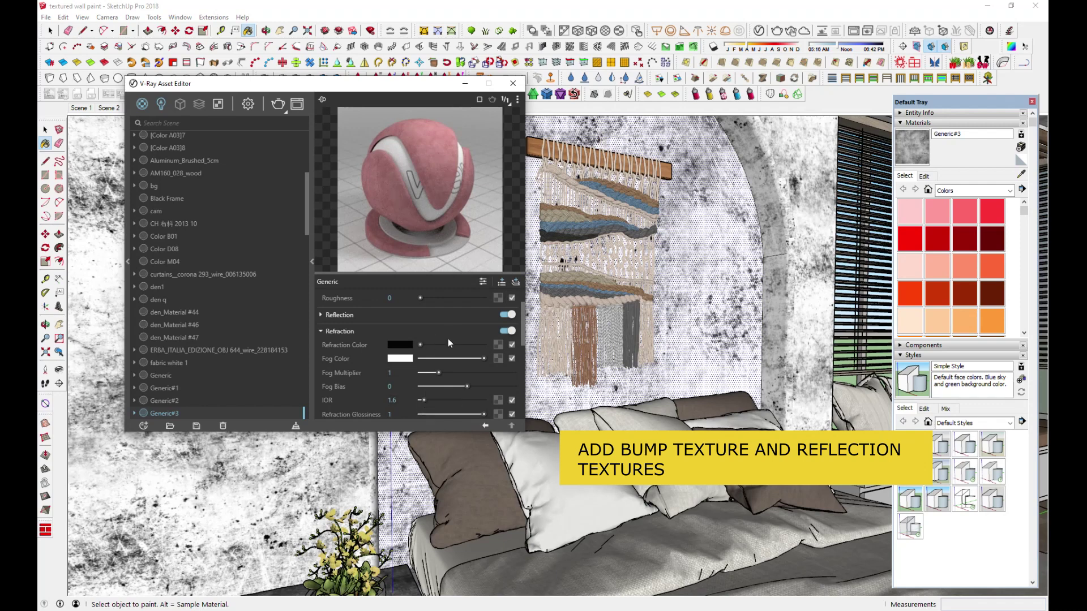
- Set the bump amount of the Generic#3 material to 0.1
scroll(447, 339, down, 5)
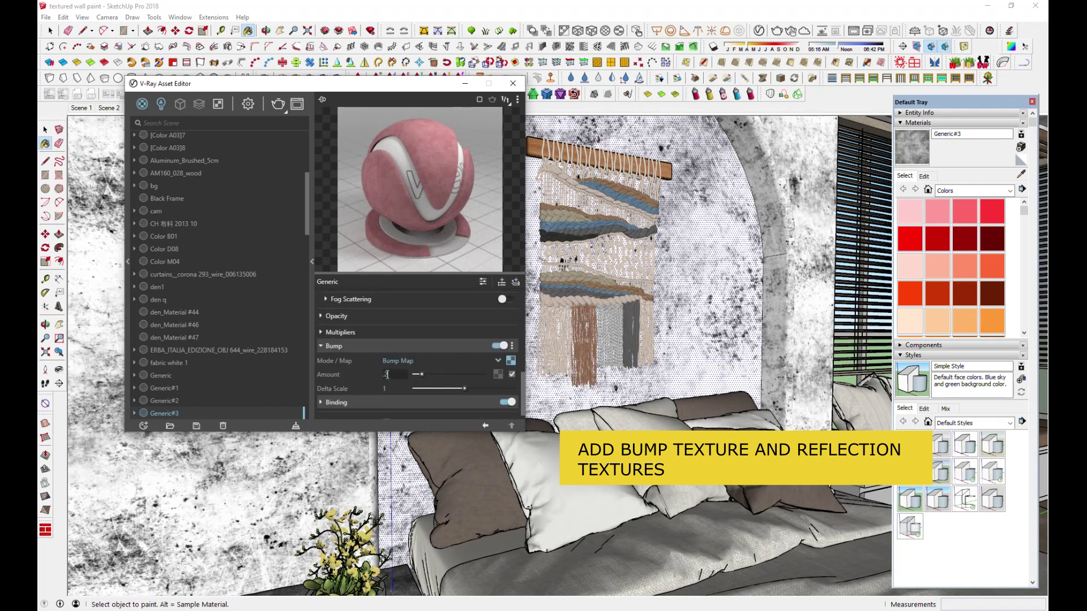
double_click(386, 374)
click(441, 364)
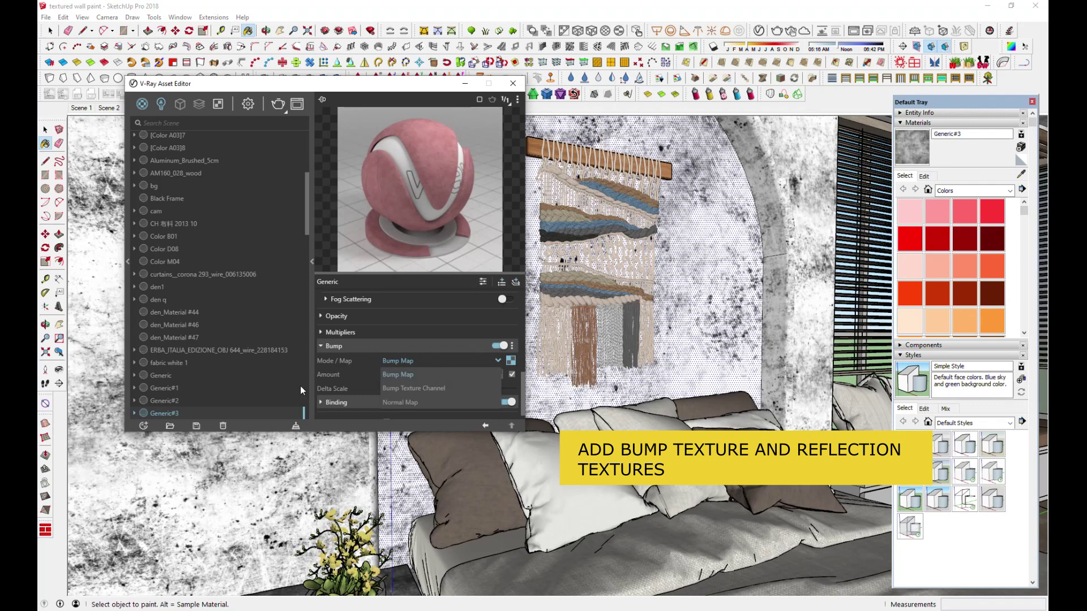
click(427, 315)
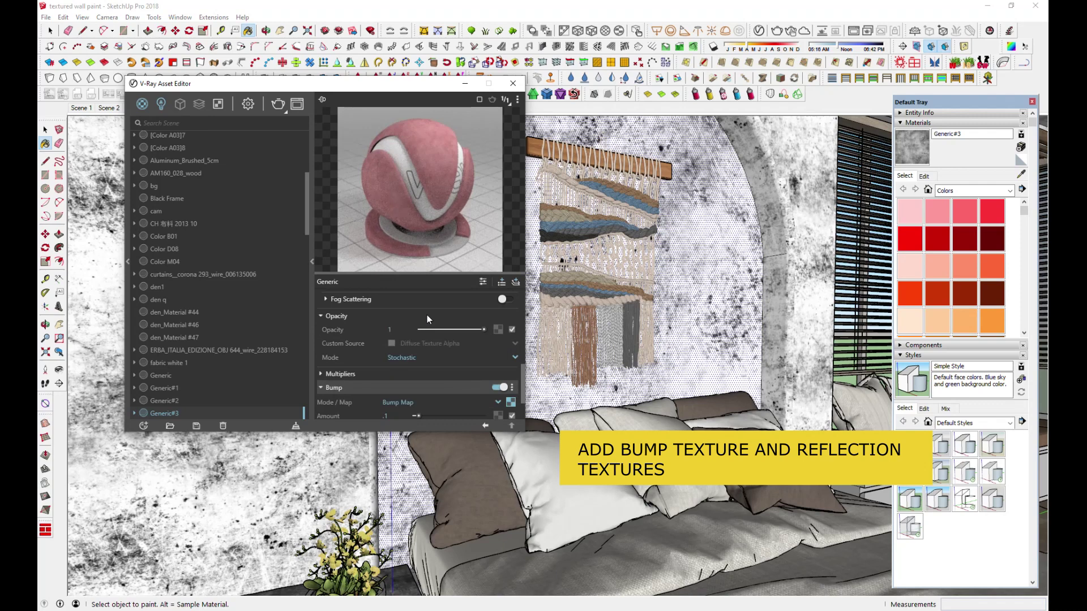
scroll(417, 378, down, 2)
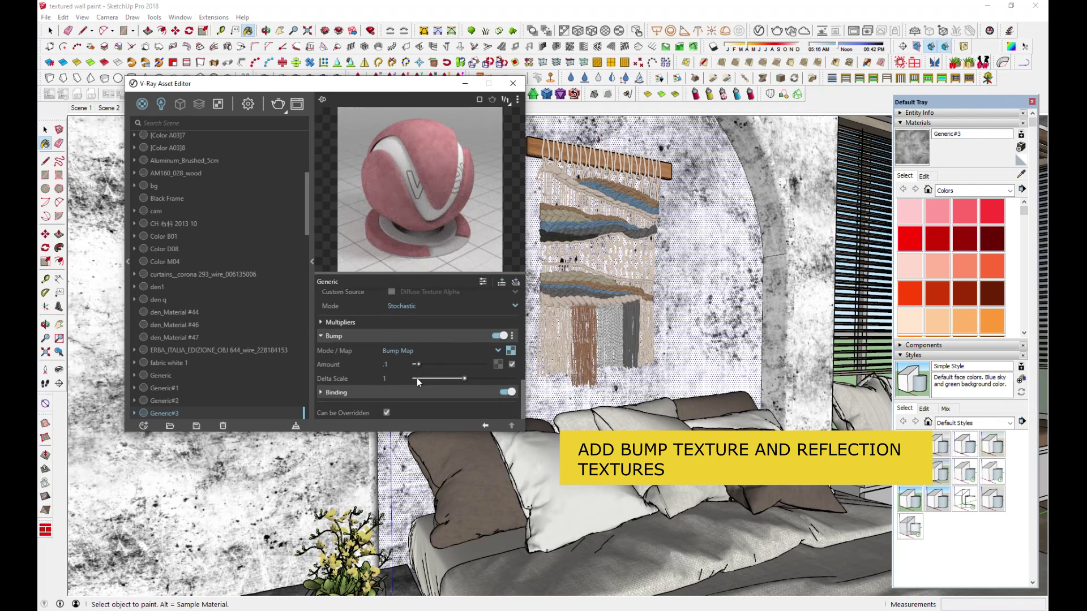
- Add a Reflective Coat layer to the material and copy the bitmap used in the bump map slot
click(516, 283)
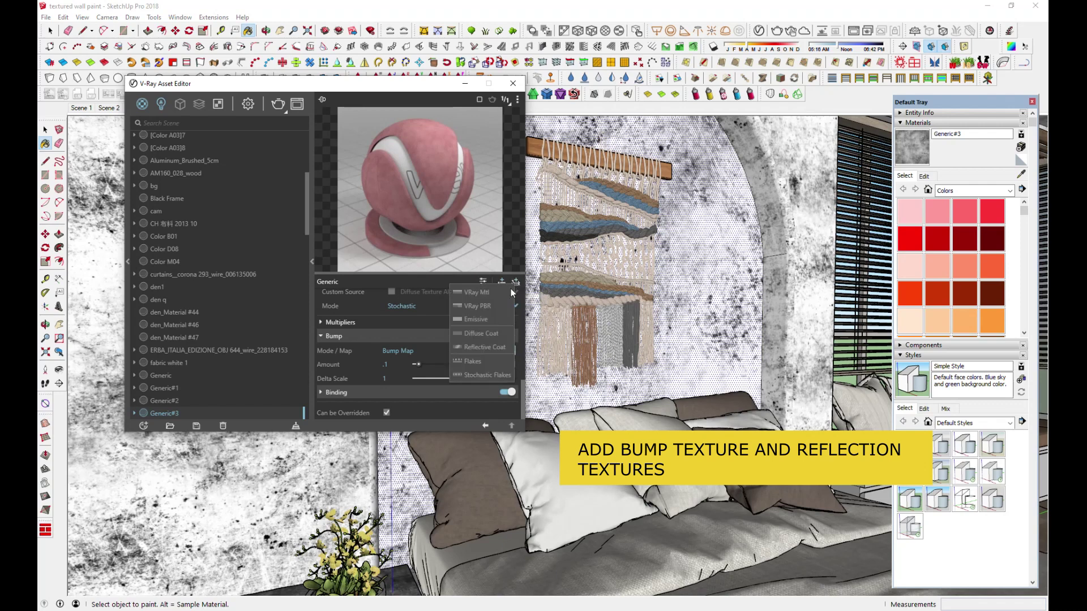
click(484, 349)
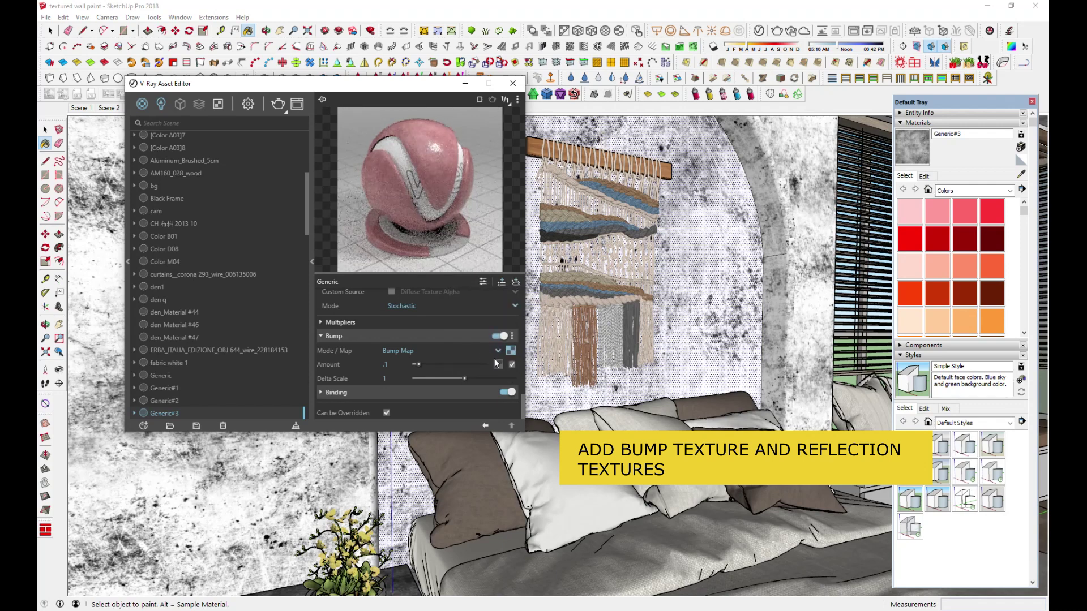
right_click(511, 351)
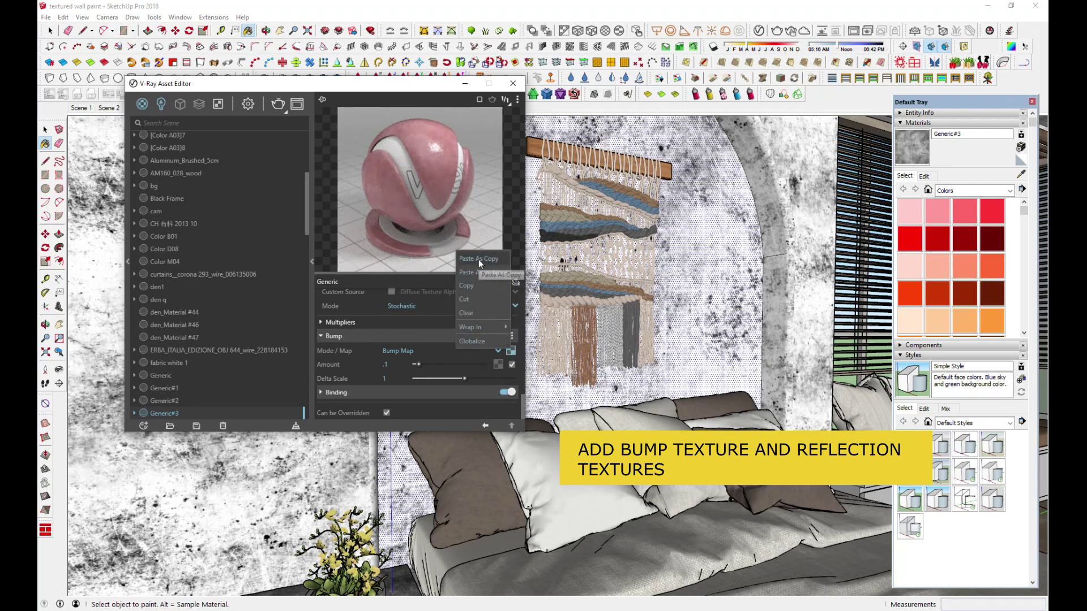
click(473, 290)
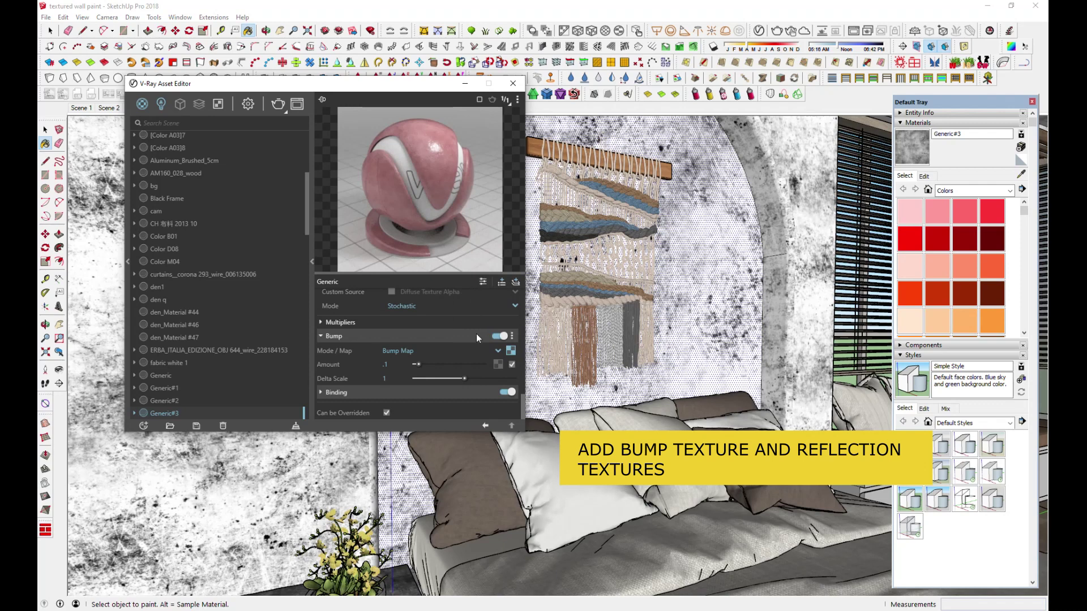
- Paste the copied bitmap into the Reflective Coat's Reflection Glossiness slot and darken its Reflection Color to light grey
scroll(477, 334, up, 6)
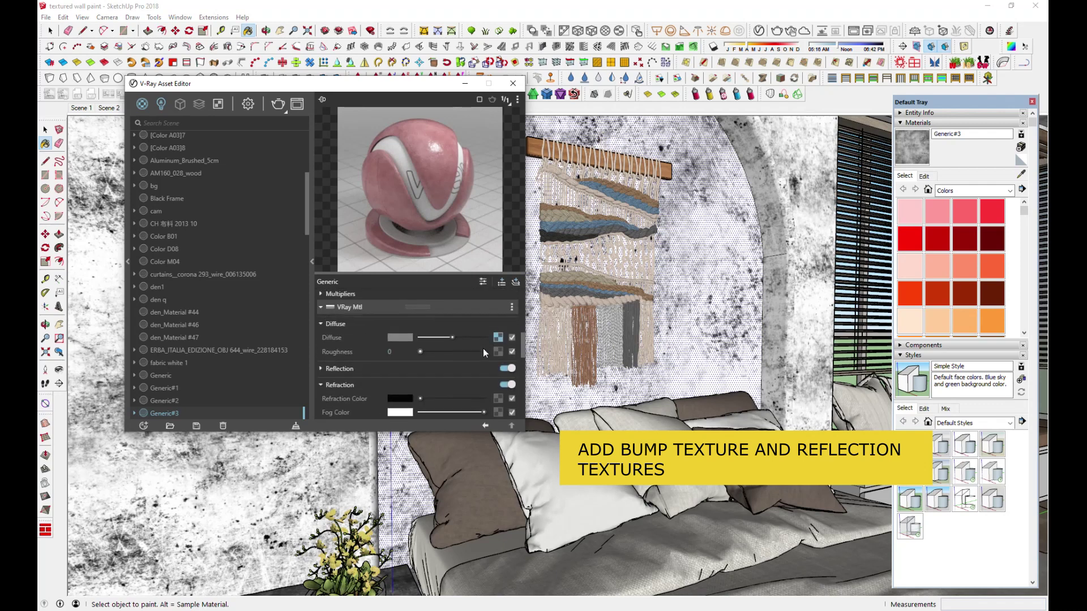
scroll(484, 351, down, 10)
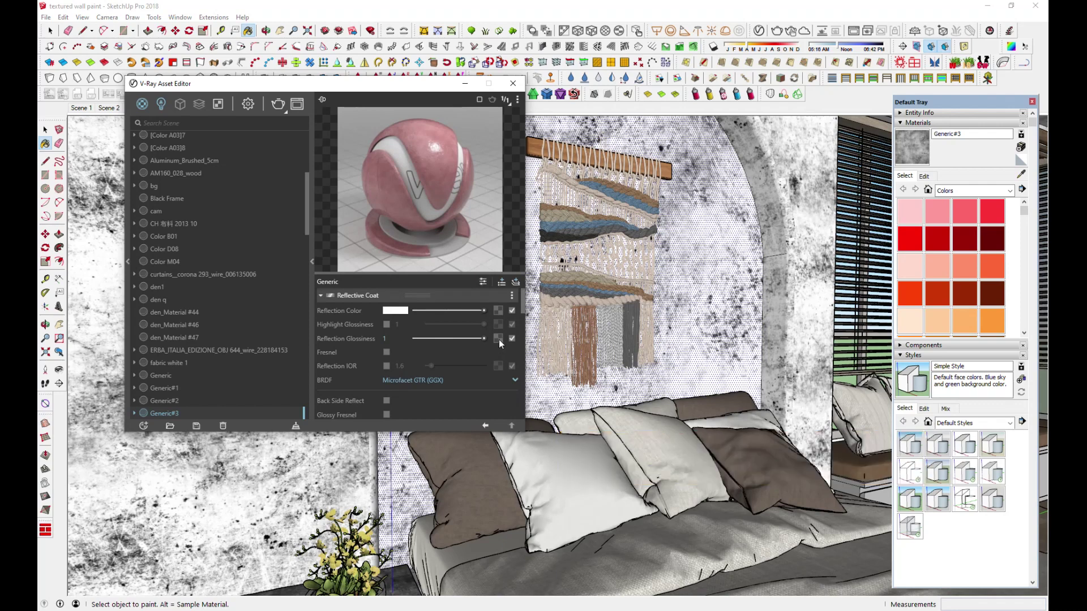
right_click(499, 339)
click(482, 351)
mouse_move(484, 311)
mouse_down()
mouse_move(473, 311)
mouse_move(481, 339)
mouse_move(468, 311)
mouse_up()
- Switch the material preview scene to Fabric and finally to Floor
click(517, 102)
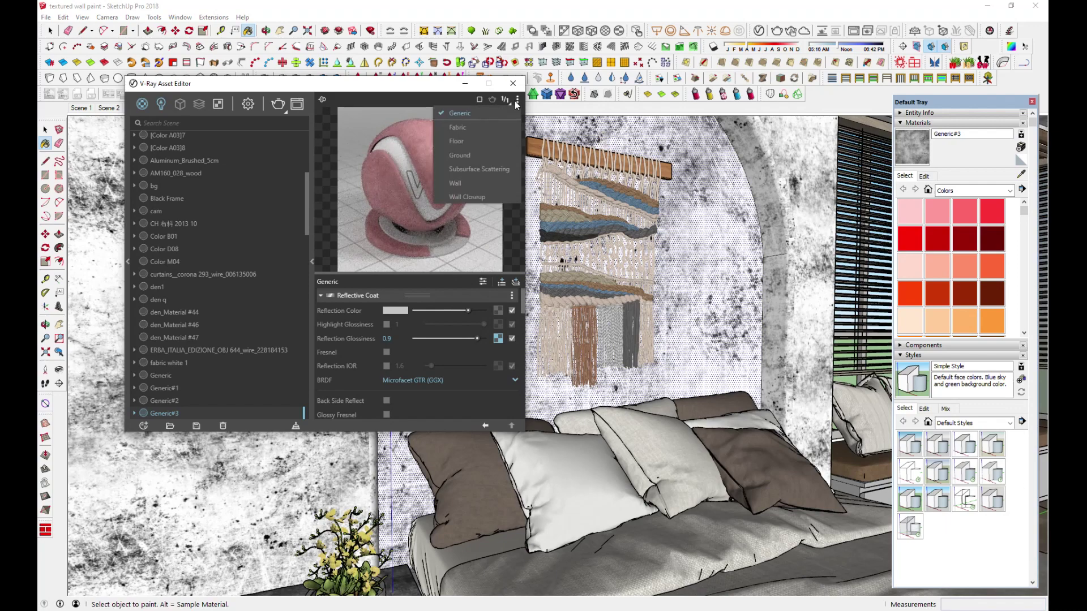
click(480, 126)
click(518, 99)
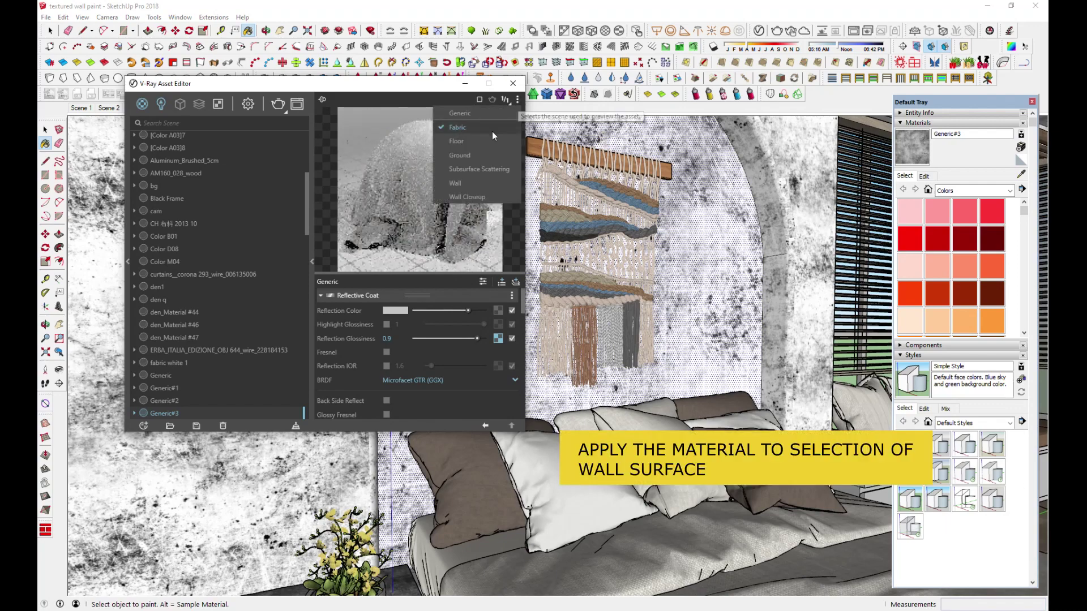
click(474, 141)
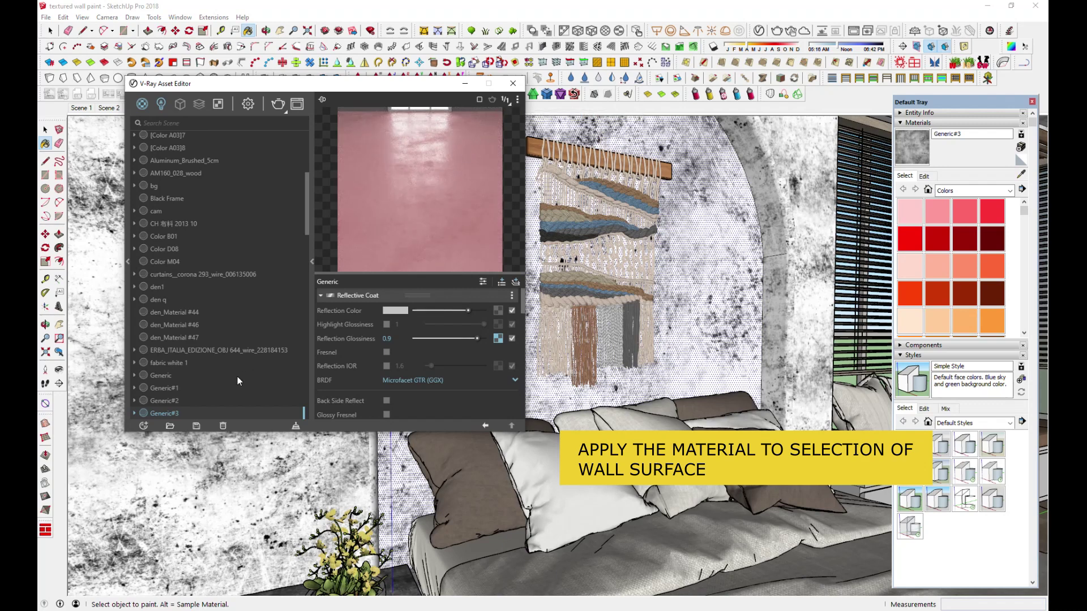
- Apply the Generic#3 material to the selected wall surface behind the wall hanging
click(51, 30)
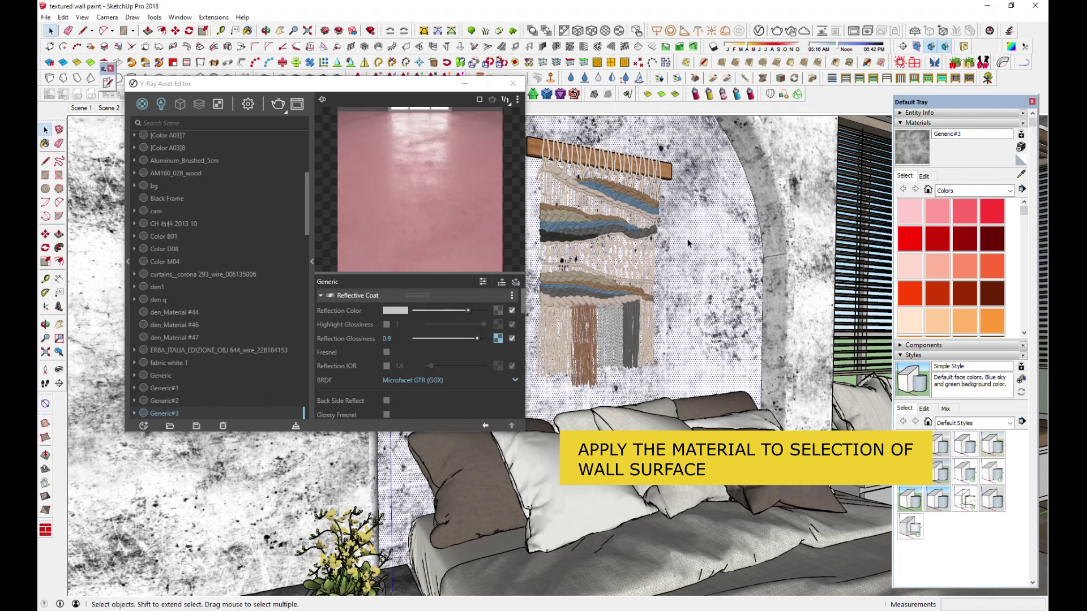
right_click(173, 414)
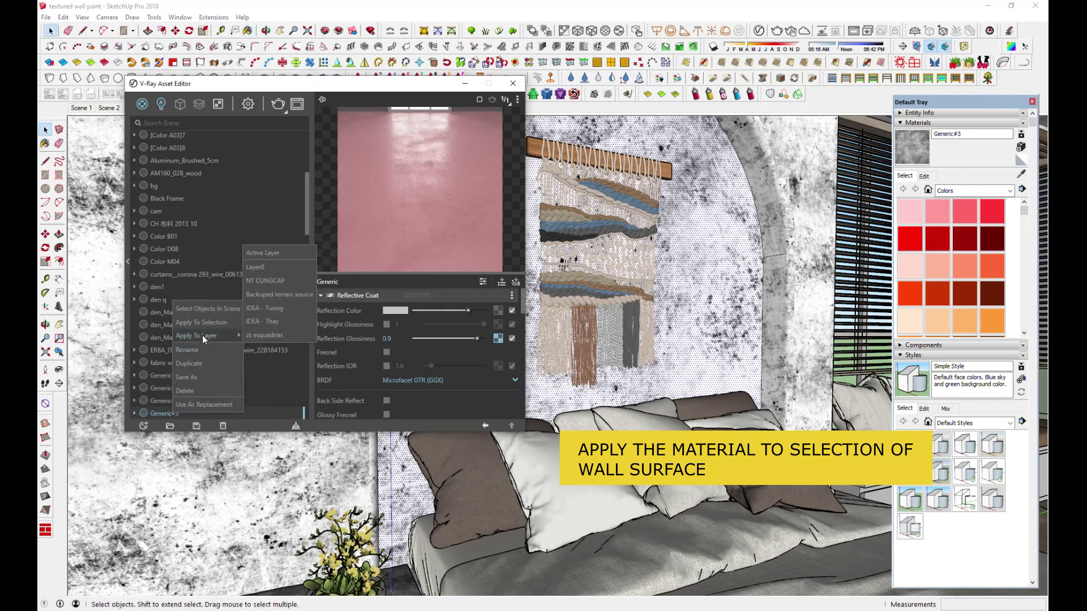
click(207, 321)
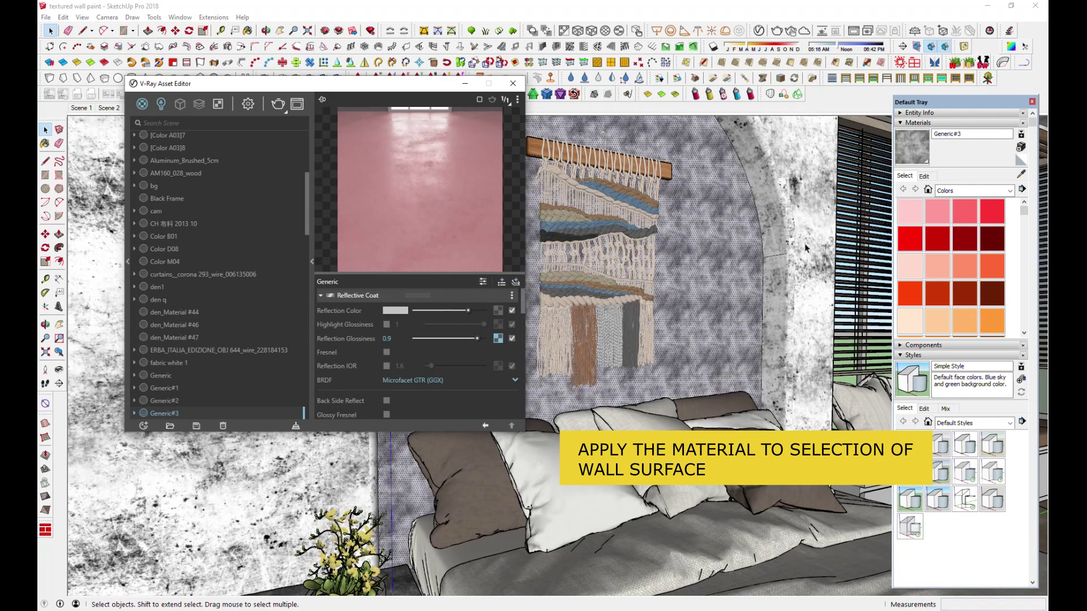
- Set the texture width of the Generic#3 material to 3'
click(924, 176)
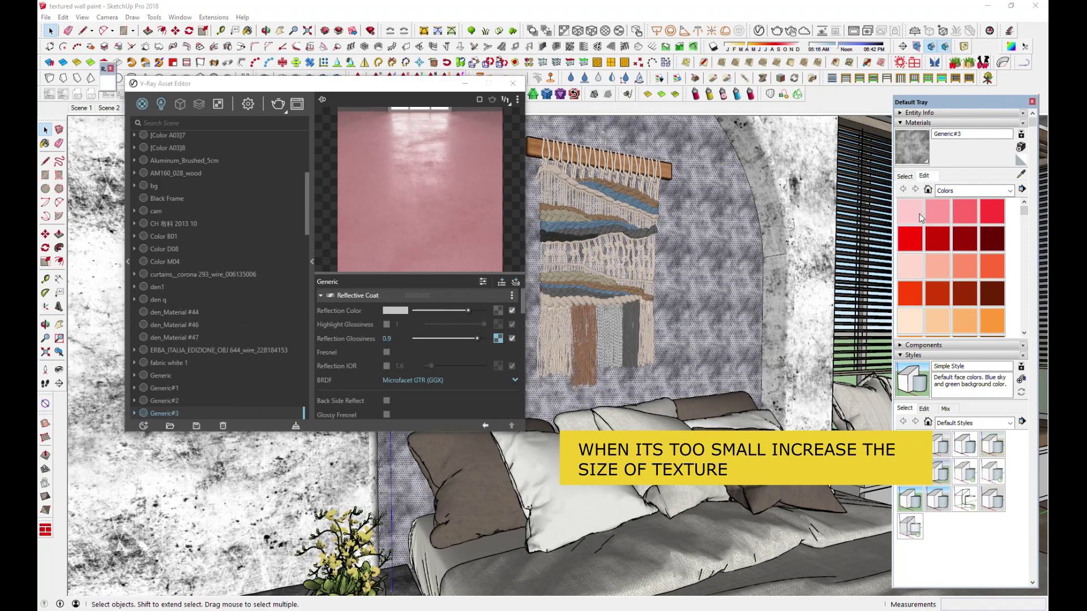
double_click(919, 297)
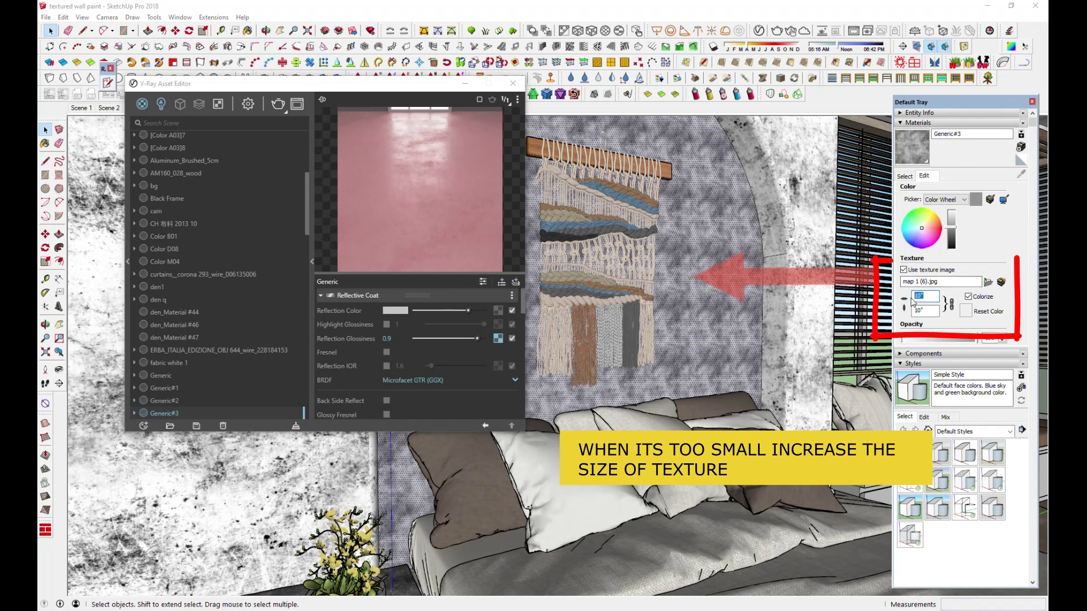
text(3)
key(Return)
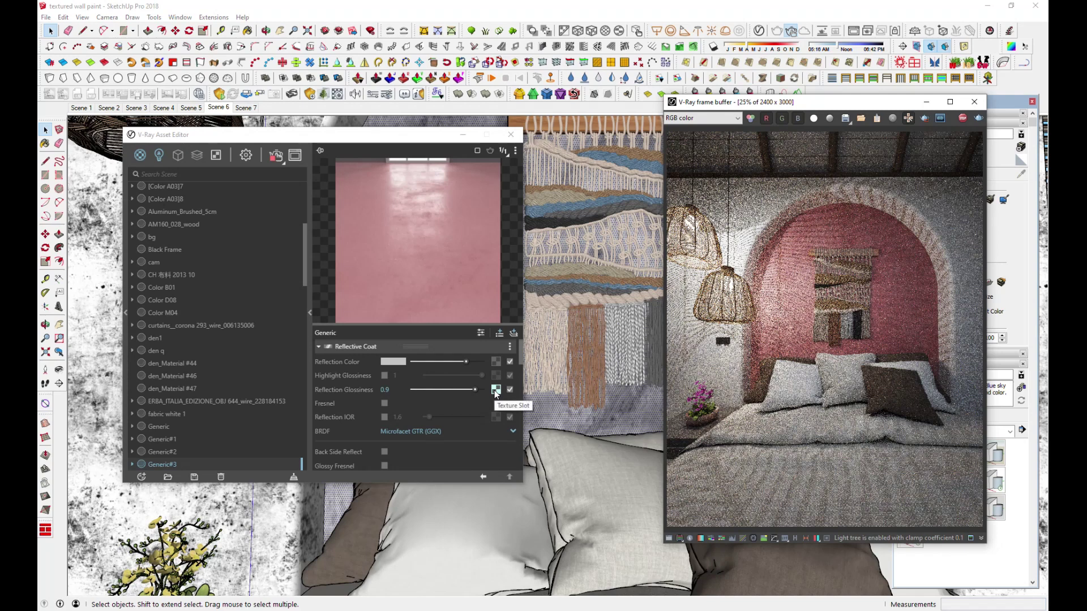
- Change the top color of the diffuse Mix texture to pale yellow, RGB 0.933, 0.841, 0.557
scroll(494, 389, down, 5)
scroll(494, 391, down, 2)
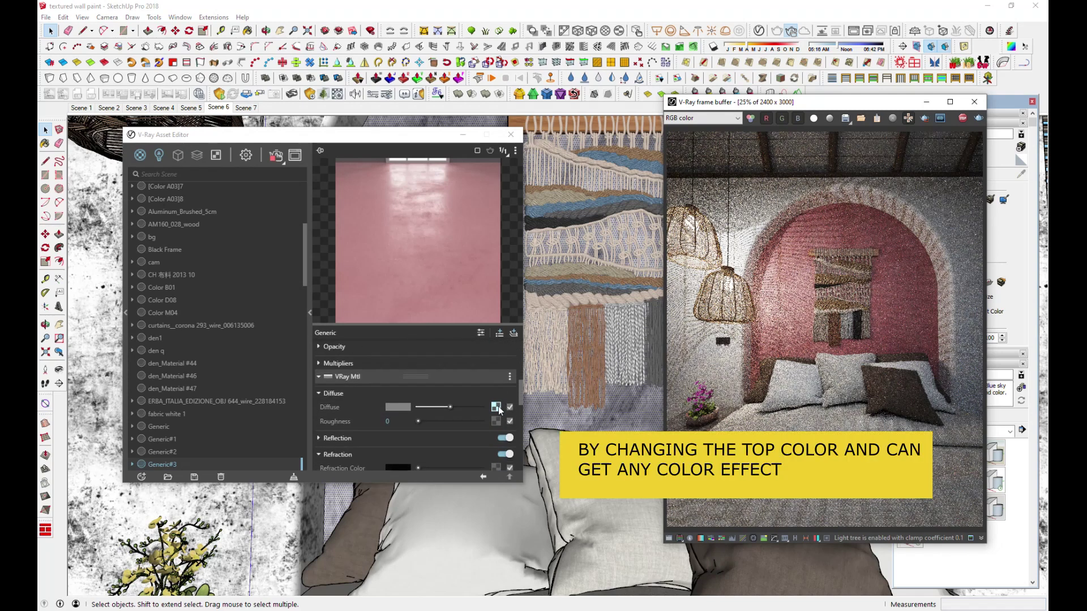
click(497, 407)
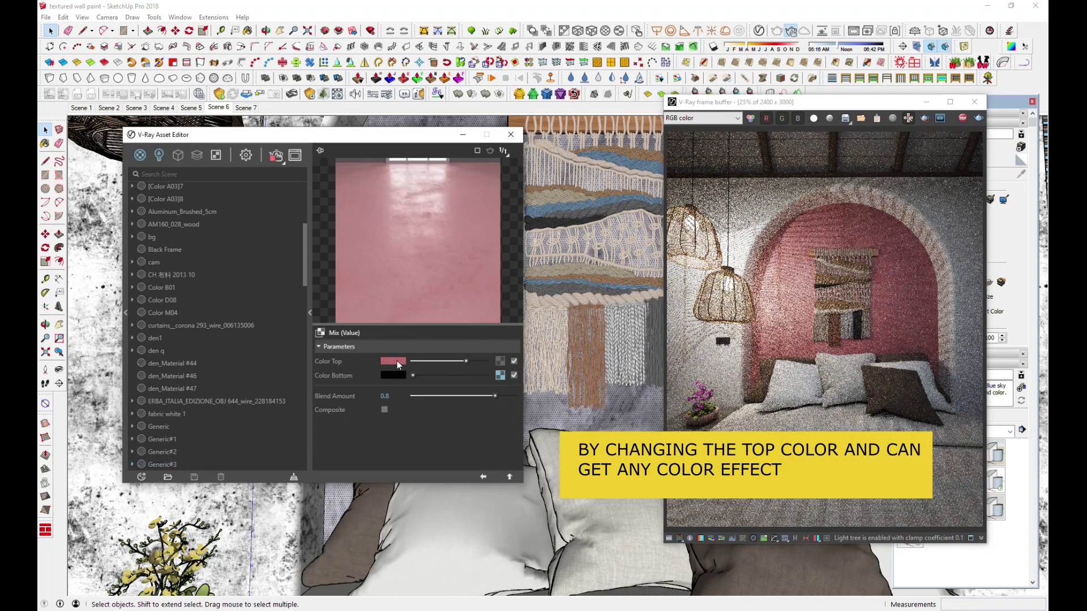
click(396, 361)
click(521, 245)
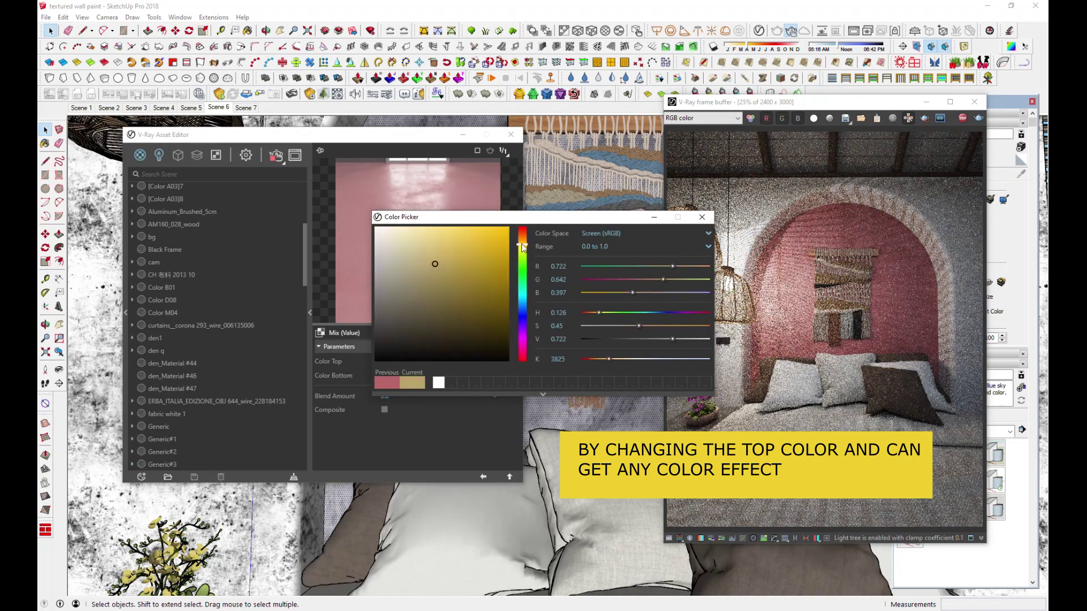
click(428, 235)
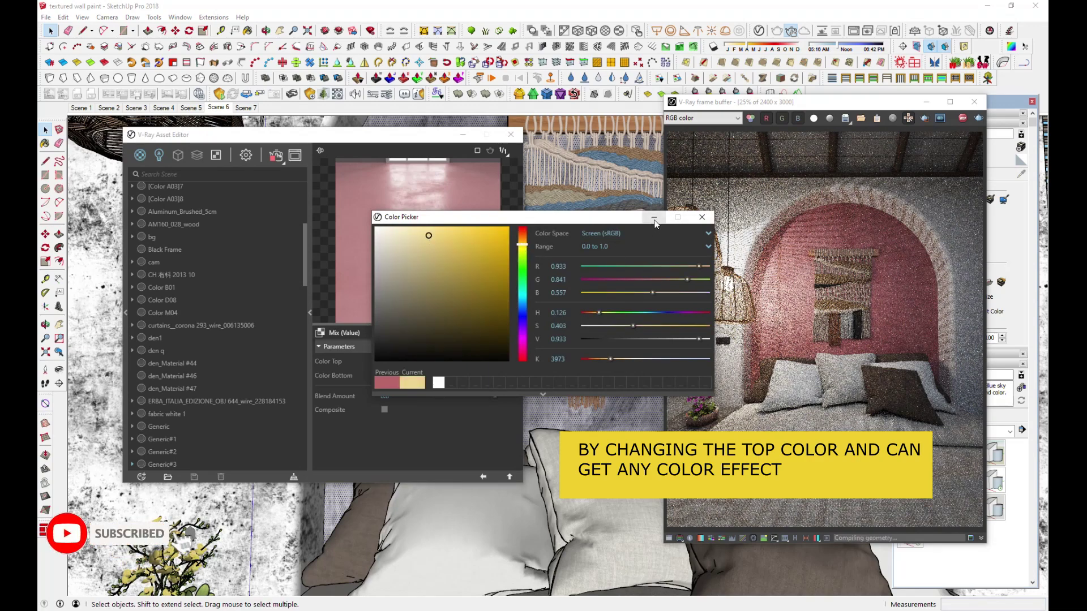
click(702, 217)
click(483, 478)
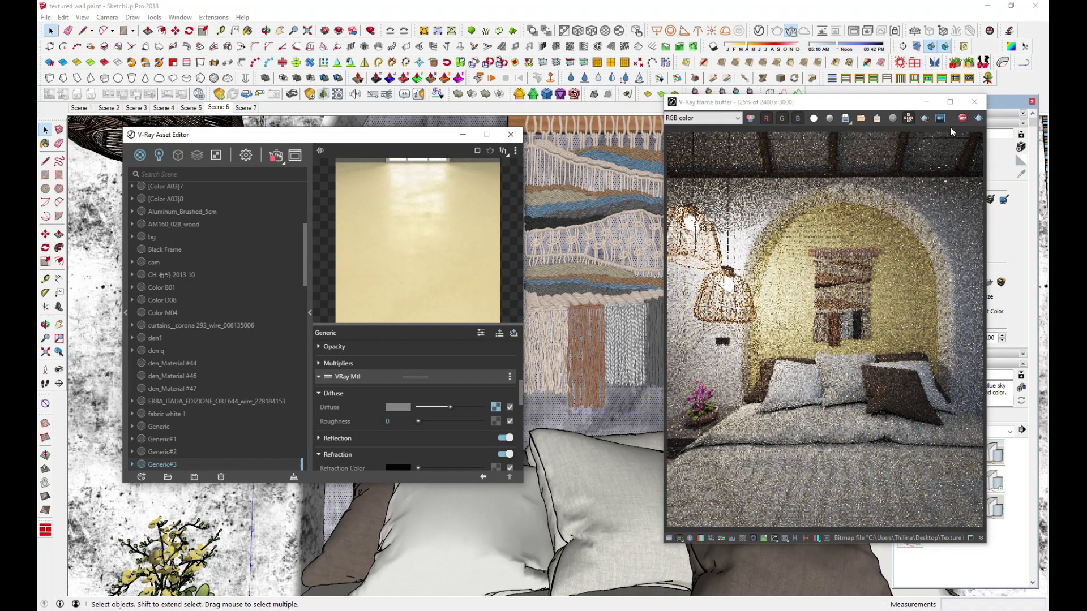
- Stop the interactive render, then render and inspect a region of the arched wall beside the wall hanging
click(962, 117)
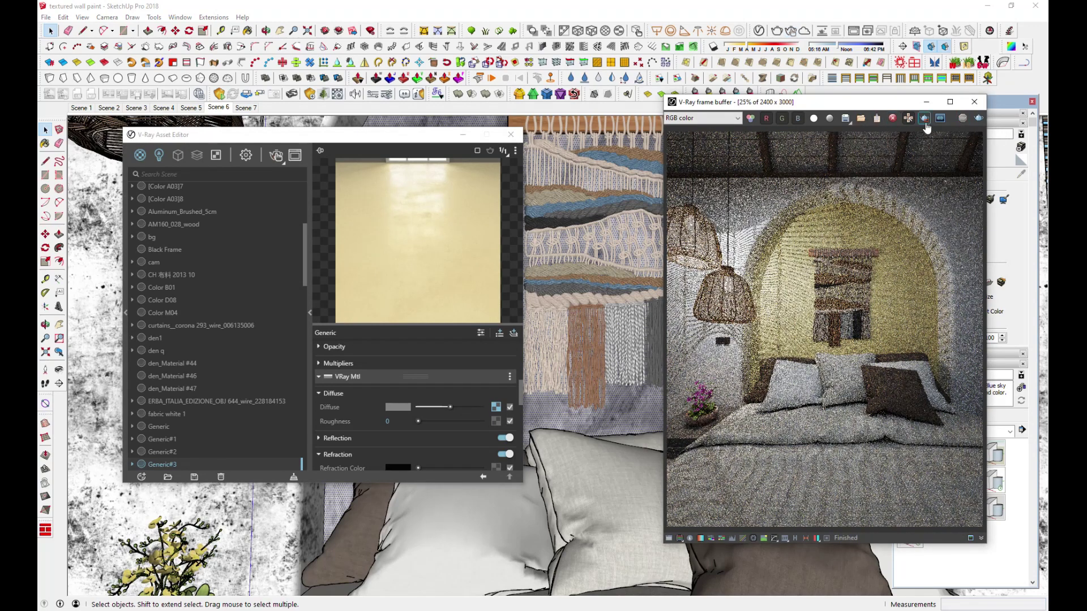
drag(875, 270, 944, 347)
click(791, 34)
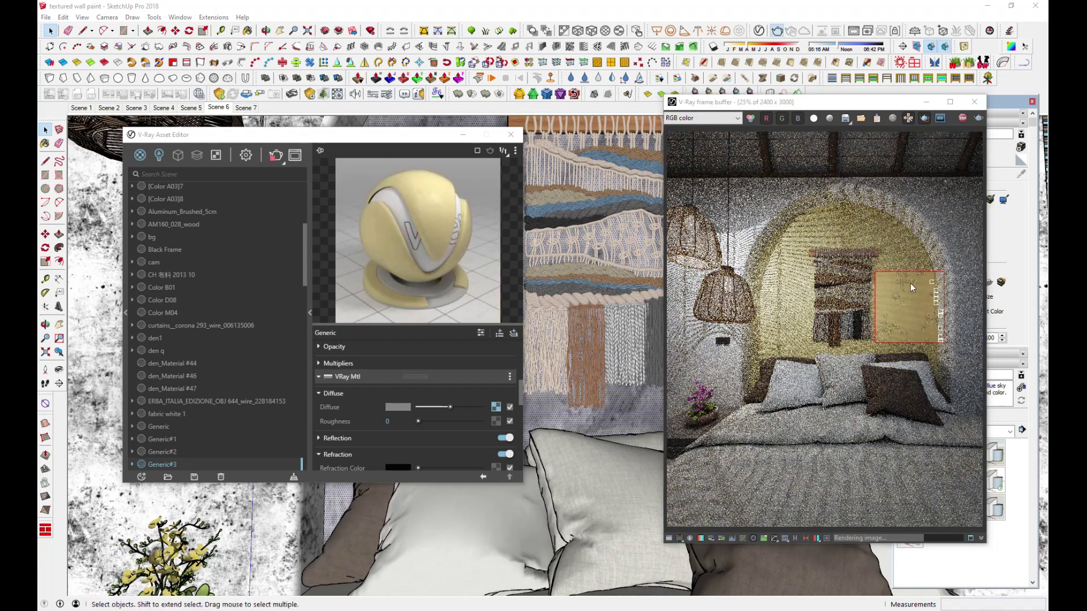
scroll(909, 287, up, 1)
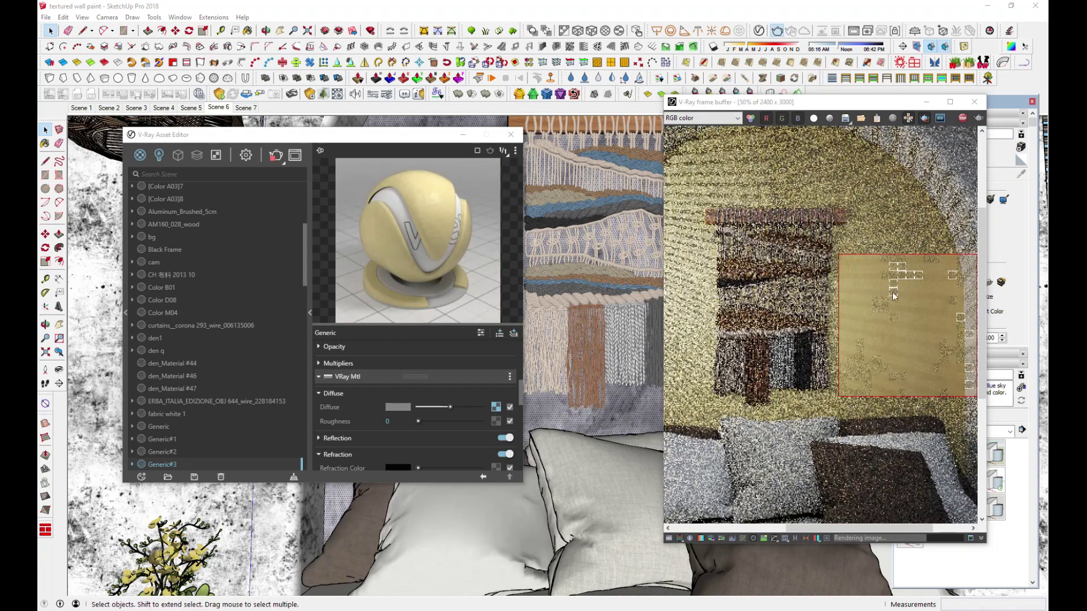
scroll(885, 305, down, 1)
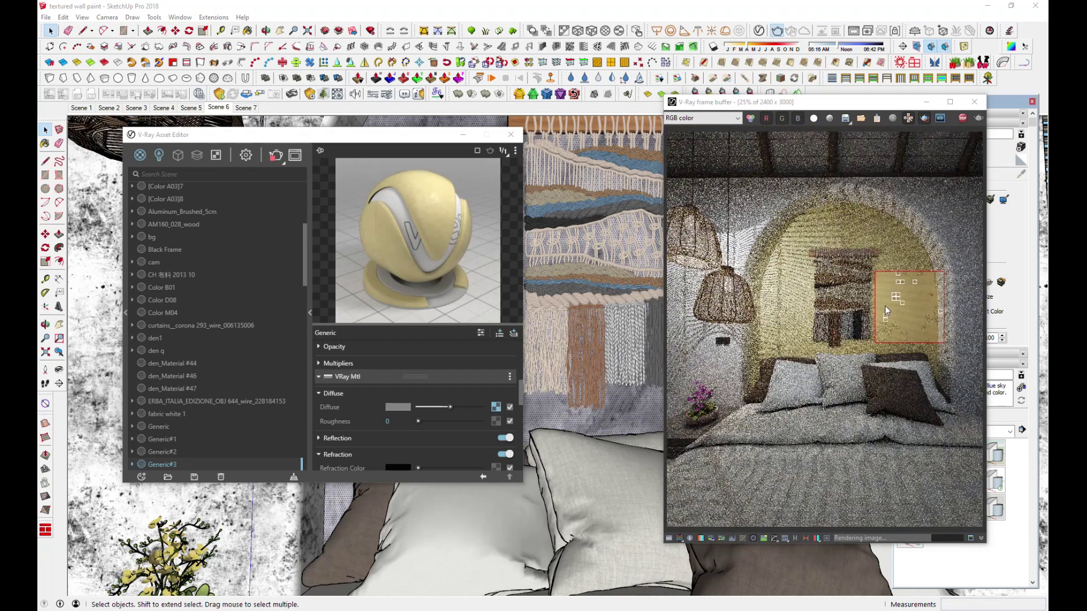
- Change the diffuse Mix texture's top color to dark grey, RGB 0.3, 0.293, 0.272
click(495, 407)
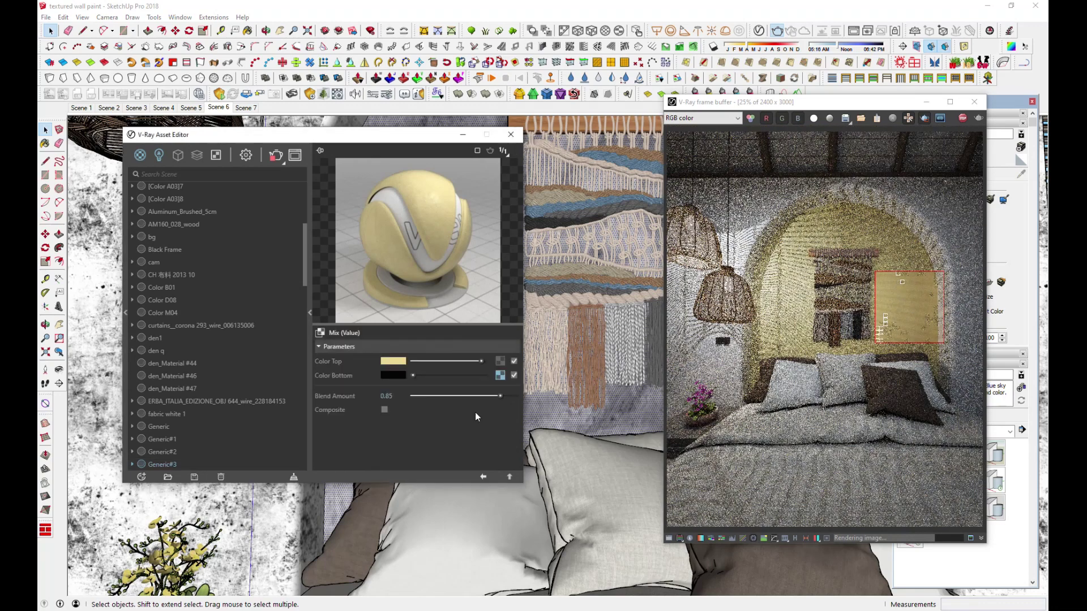
click(399, 362)
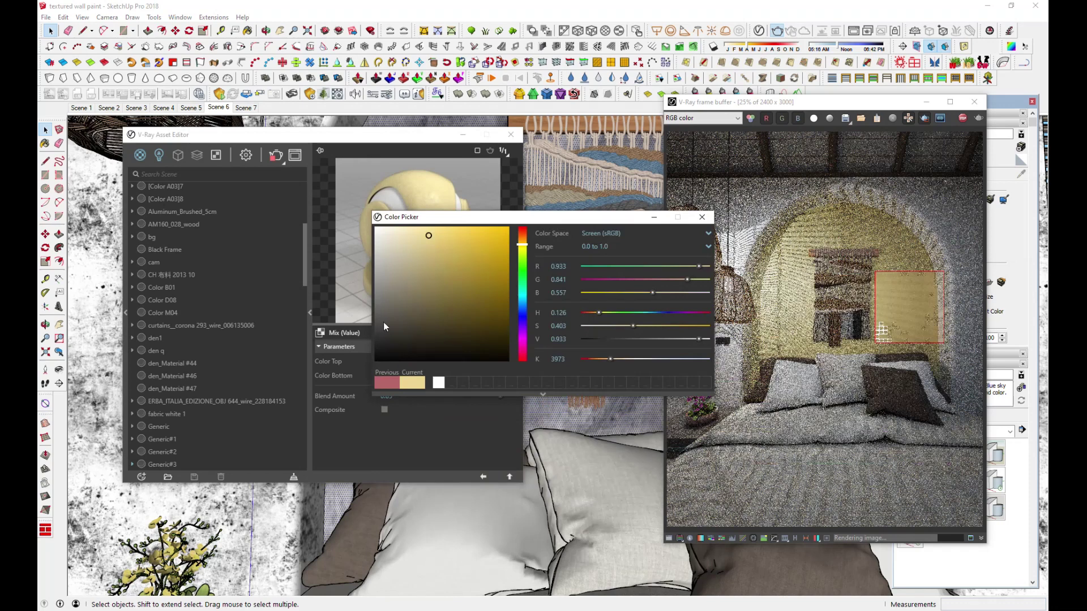
click(387, 322)
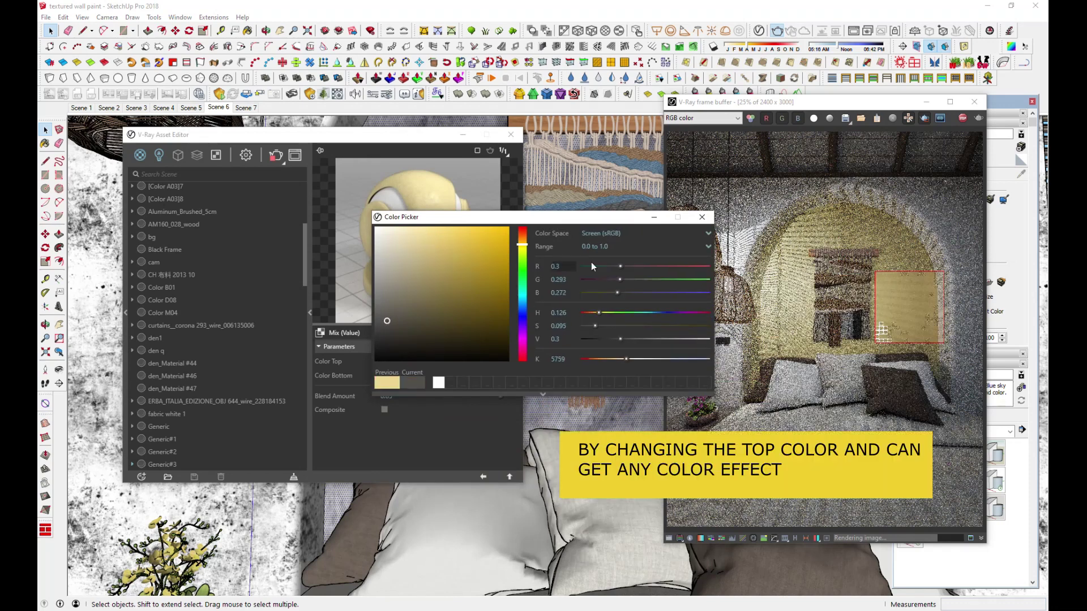
click(702, 217)
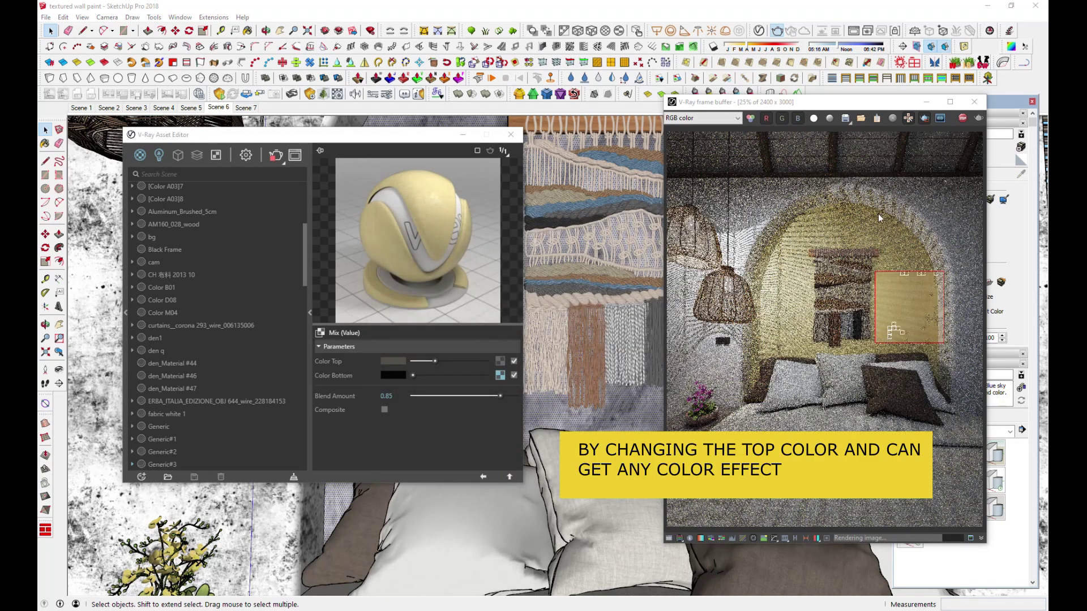
click(484, 478)
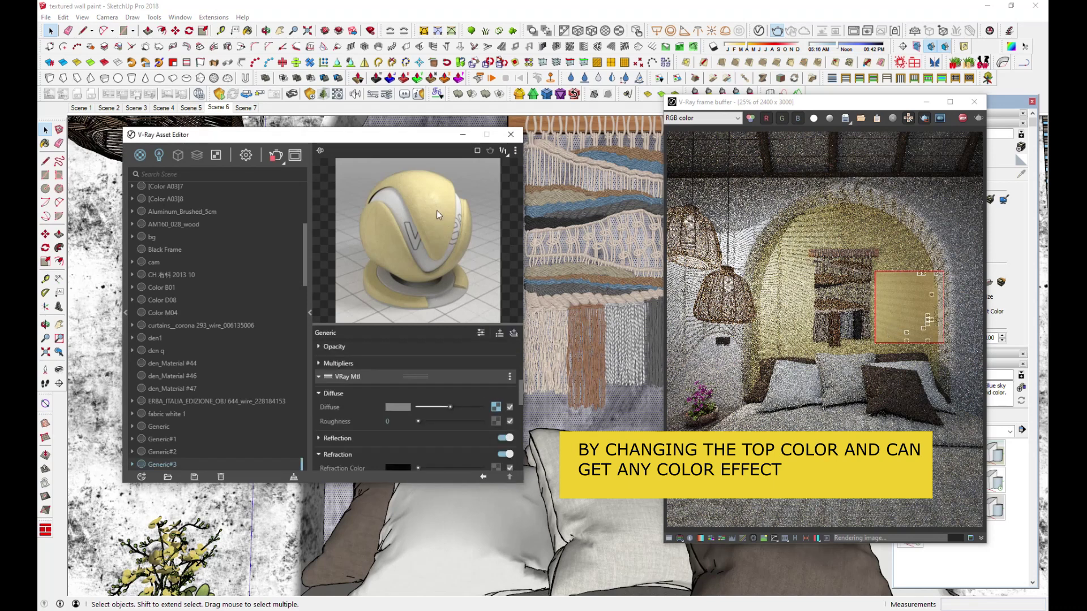
- Redraw the render region over the upper right part of the arch and inspect the wall finish there
drag(876, 219, 931, 268)
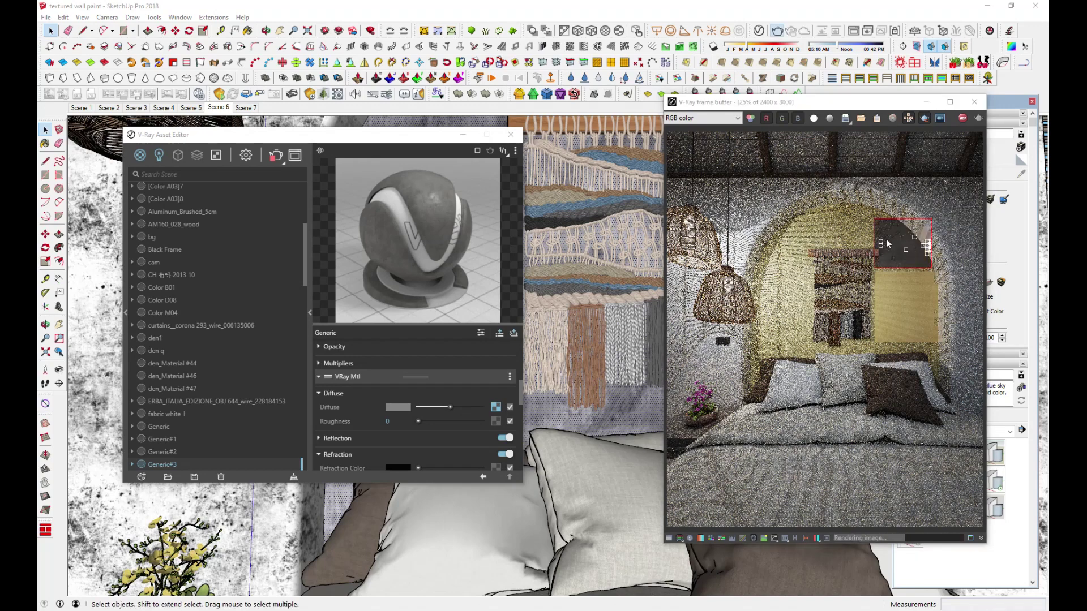
scroll(887, 242, up, 1)
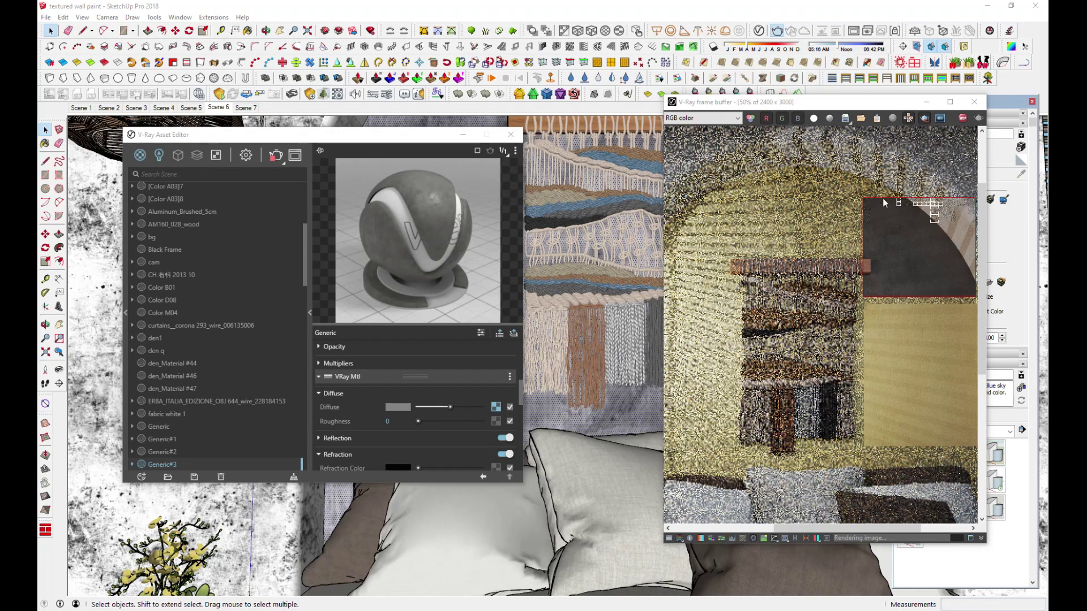
scroll(882, 198, down, 1)
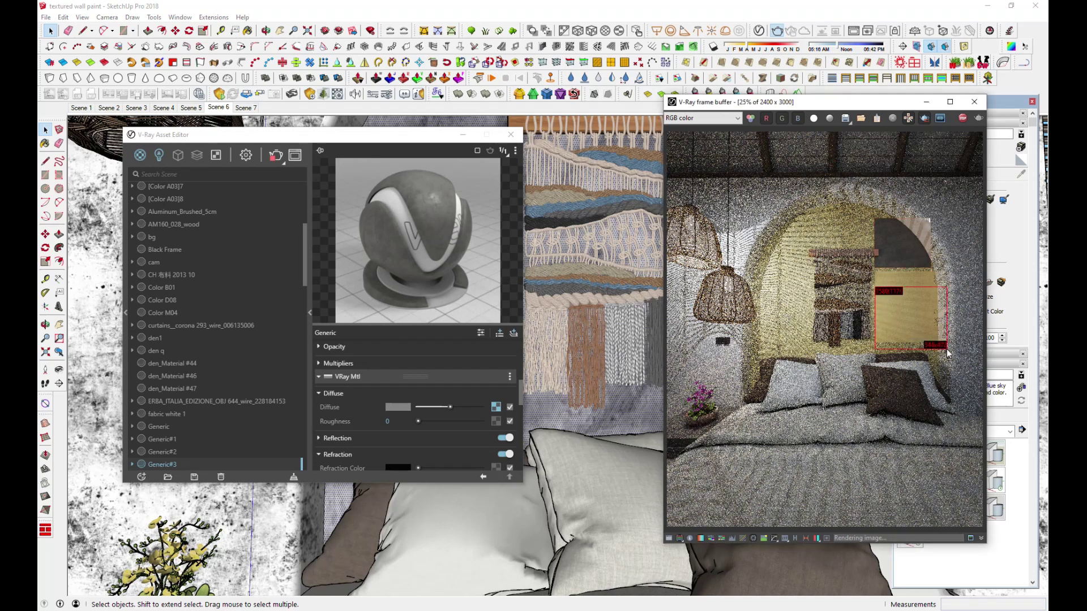
- Replace the bitmap in the diffuse Mix's Color Bottom slot with the file map 1 (3)
click(496, 407)
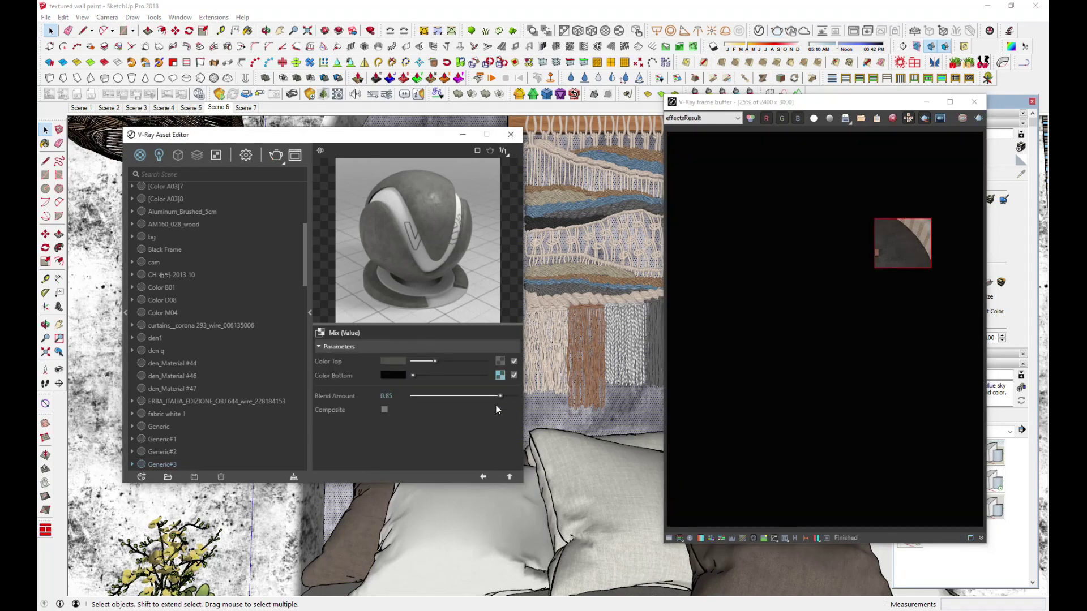
click(500, 375)
click(512, 361)
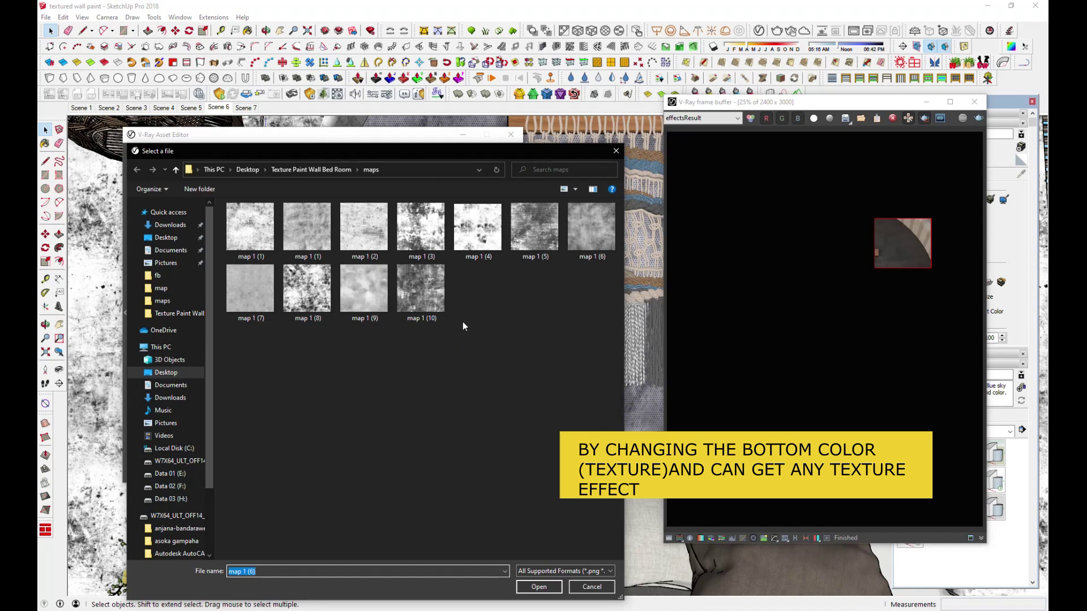
double_click(426, 232)
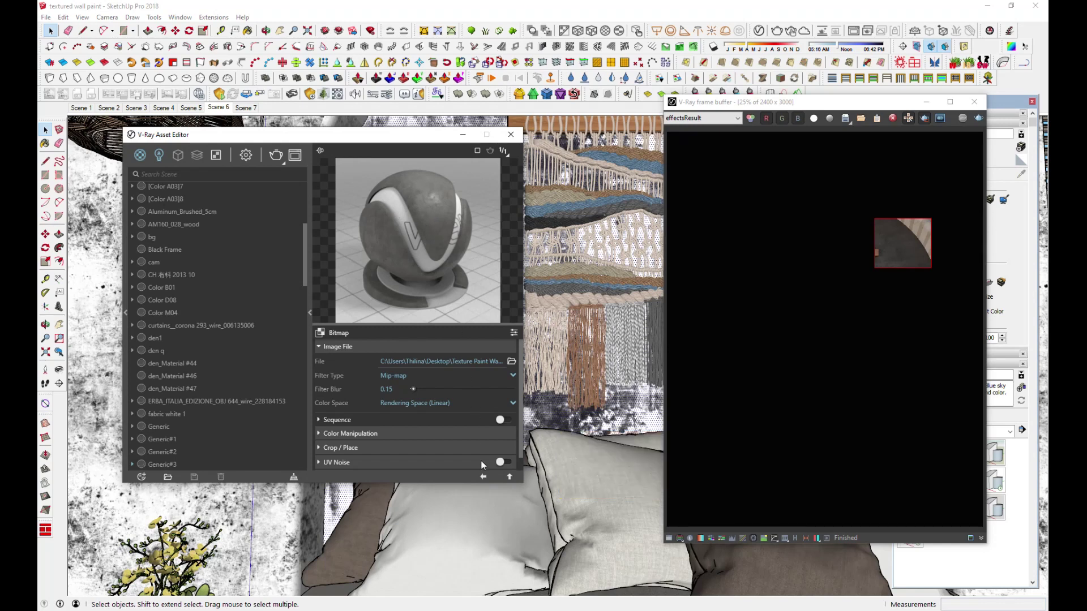
click(483, 478)
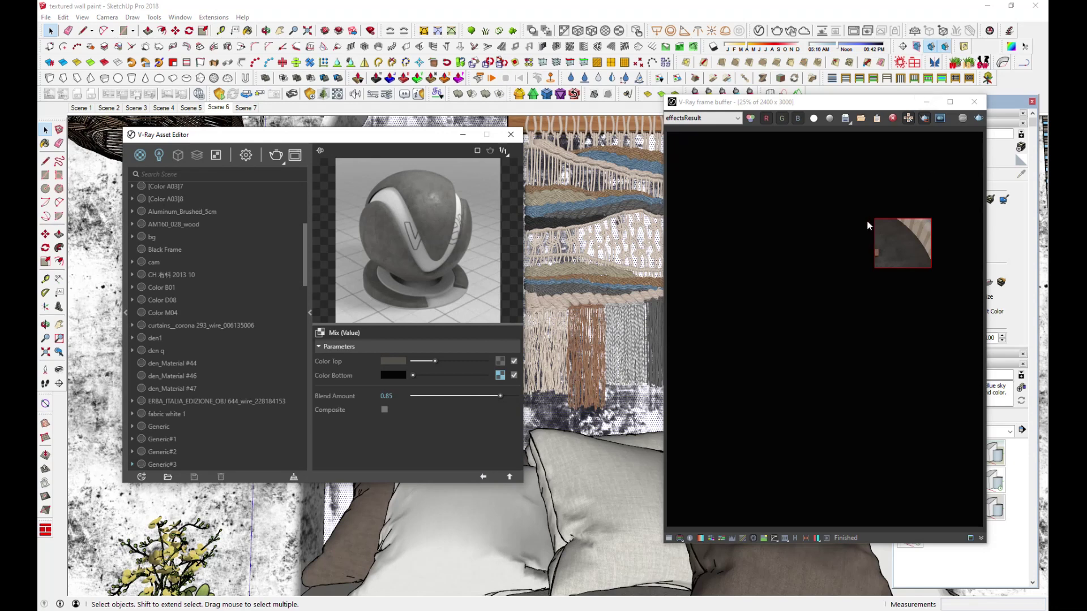
- Turn off region rendering, start an interactive render of the whole scene and inspect the wall texture
click(925, 119)
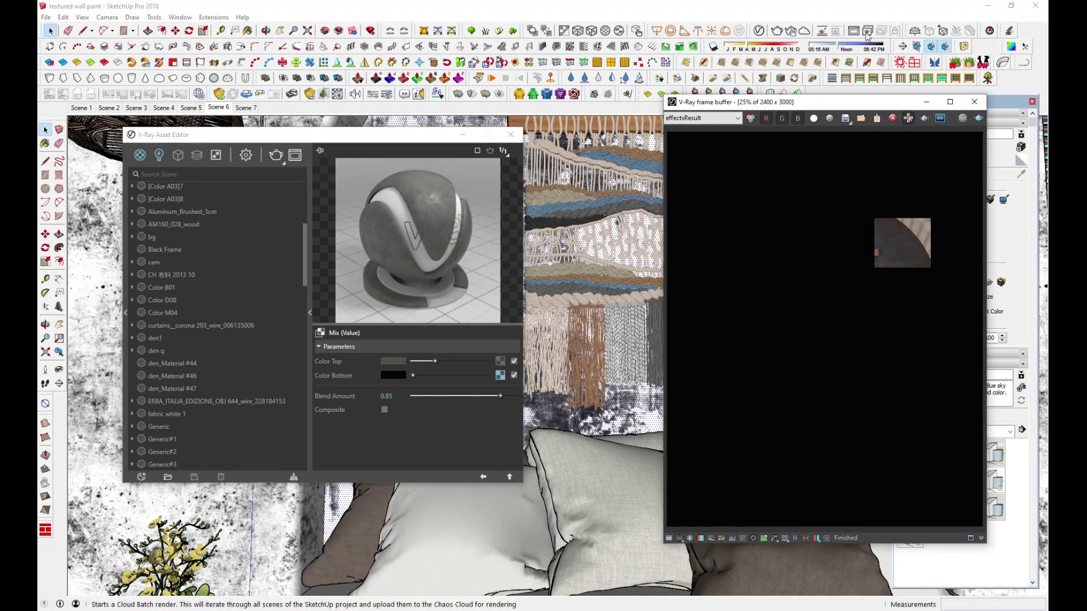
click(791, 31)
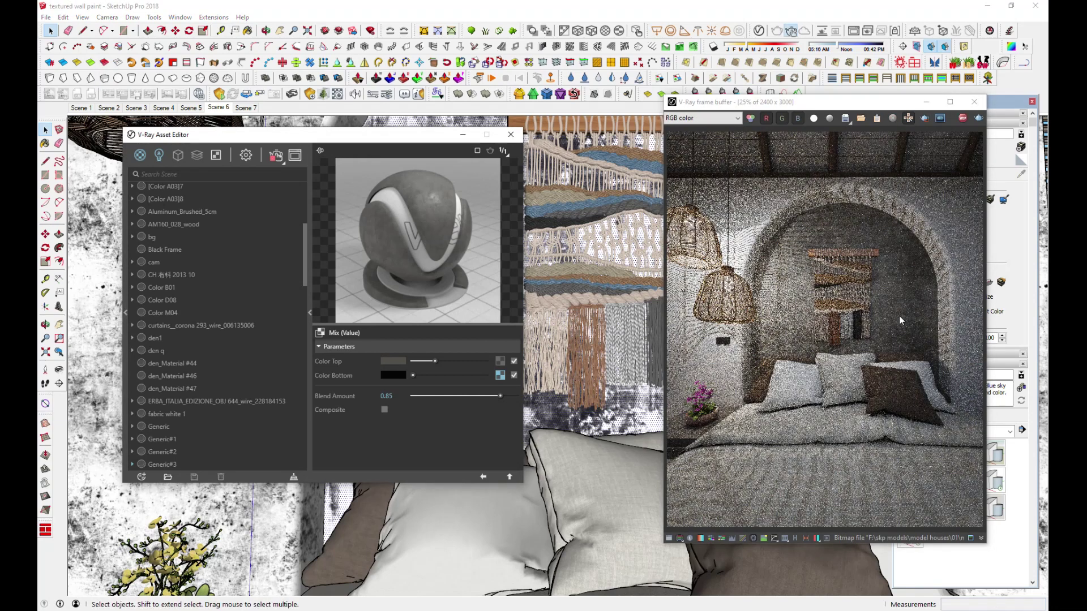
scroll(908, 290, up, 1)
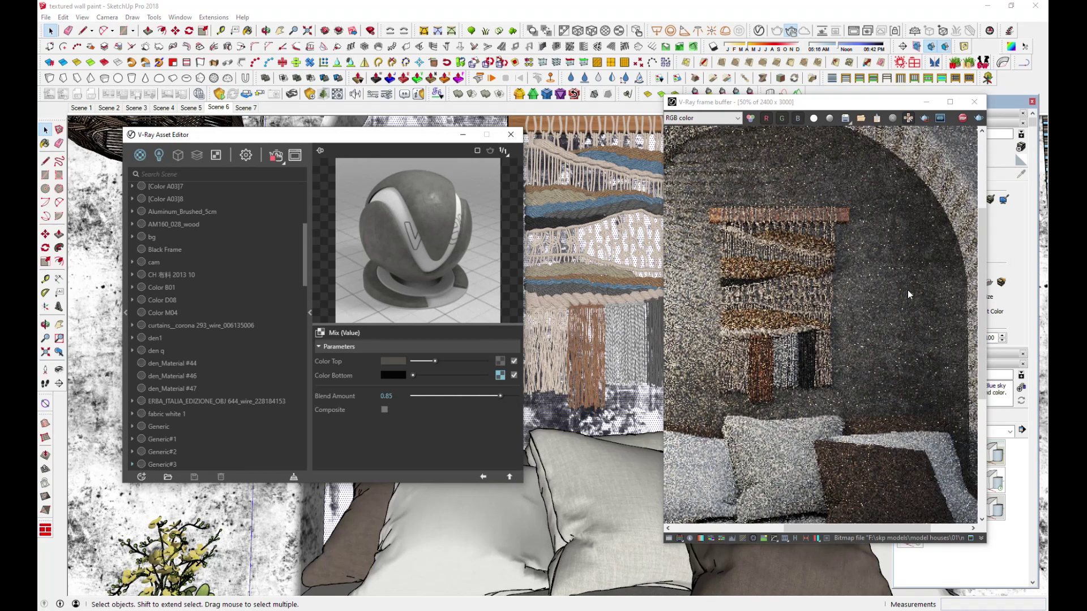
scroll(908, 292, down, 2)
scroll(847, 303, up, 1)
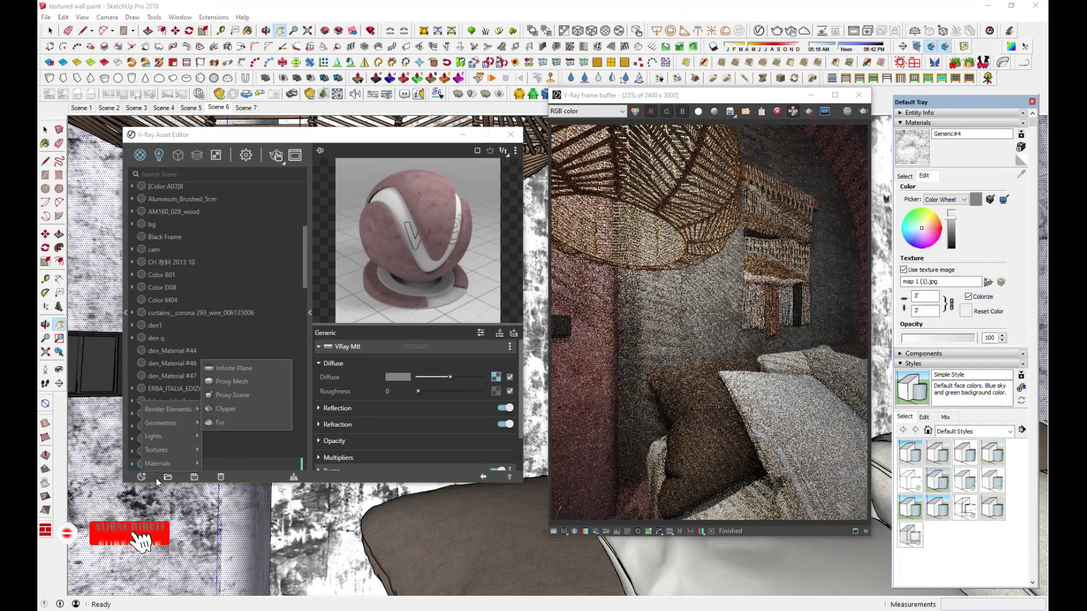
- Create a new Generic material and assign a Mix (Map) texture to its Diffuse slot
mouse_move(153, 464)
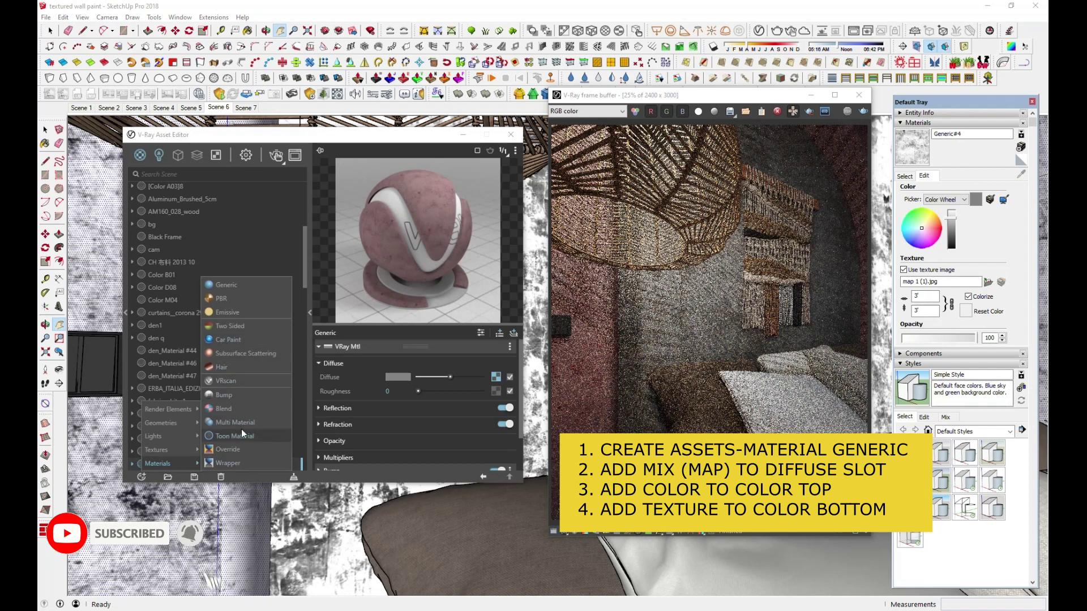
click(232, 284)
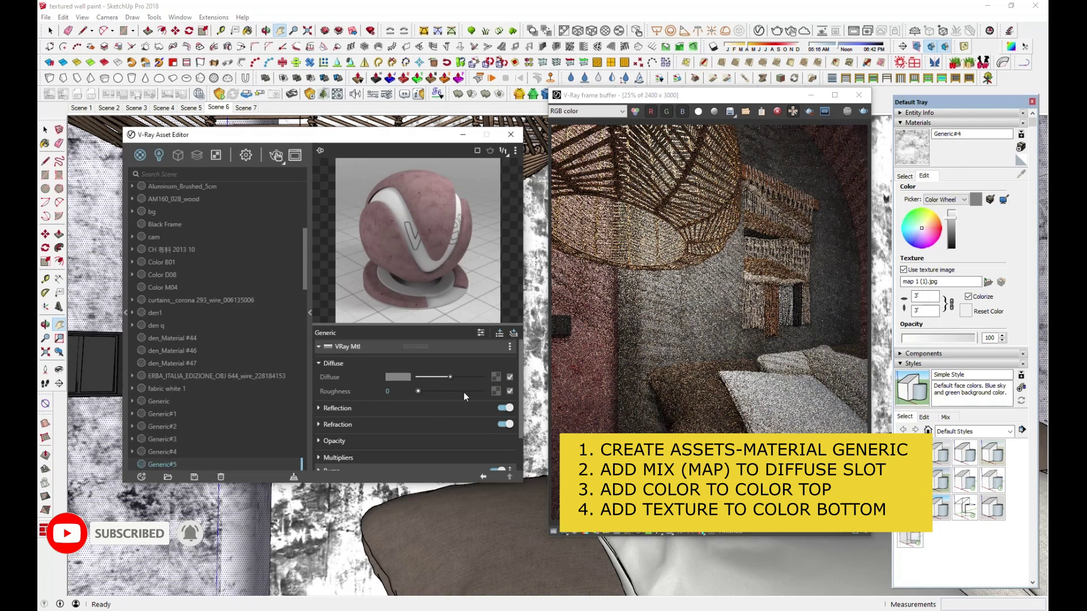
click(496, 377)
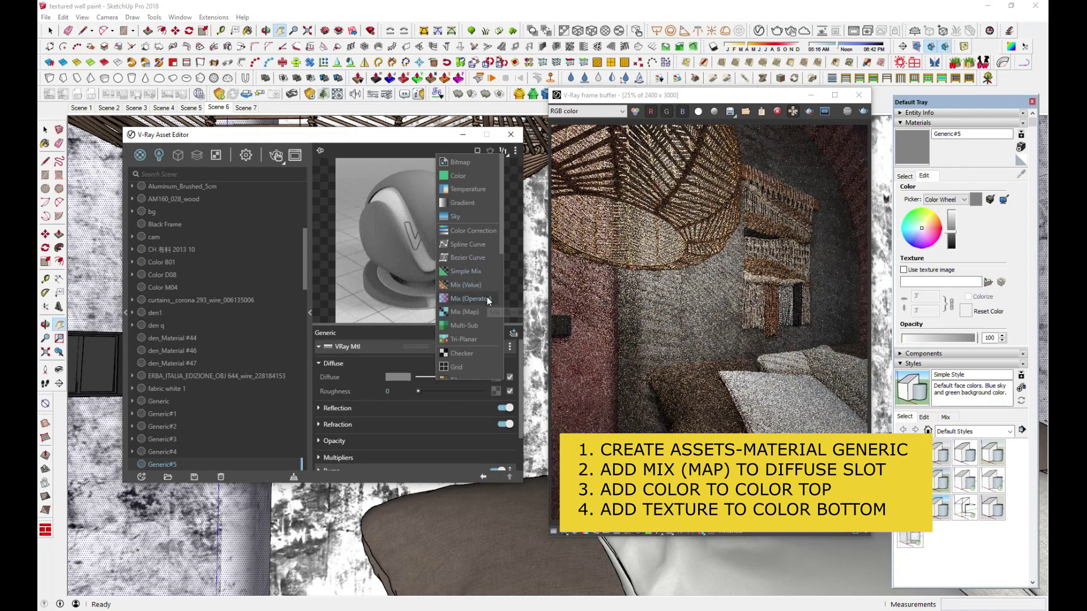
click(471, 312)
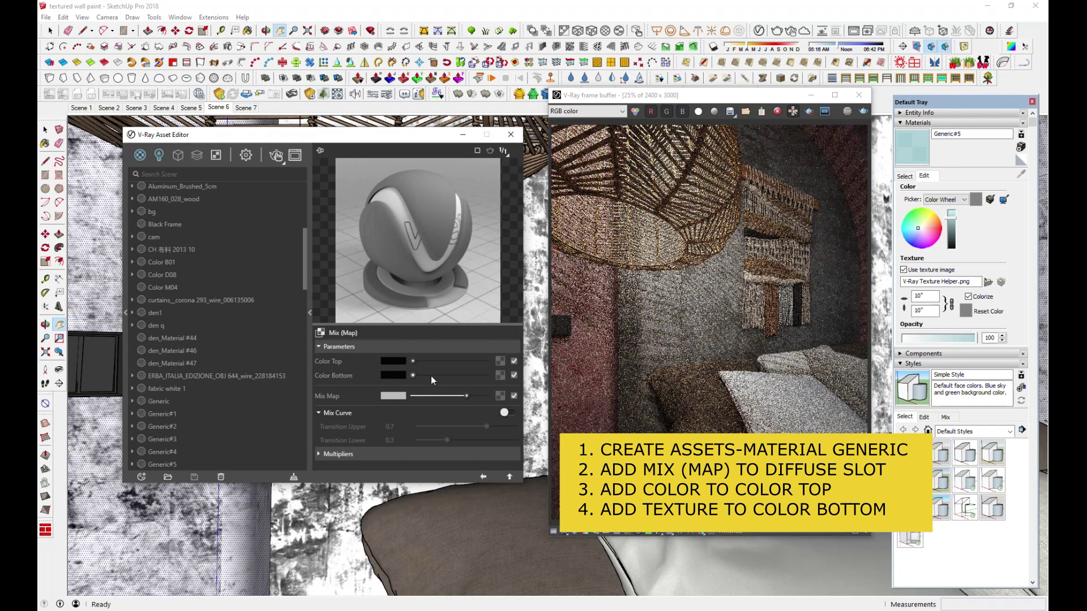
- Assign a Color texture to the diffuse Mix's Color Top slot and set it to turquoise, RGB about 0.353, 0.805, 0.855
click(501, 362)
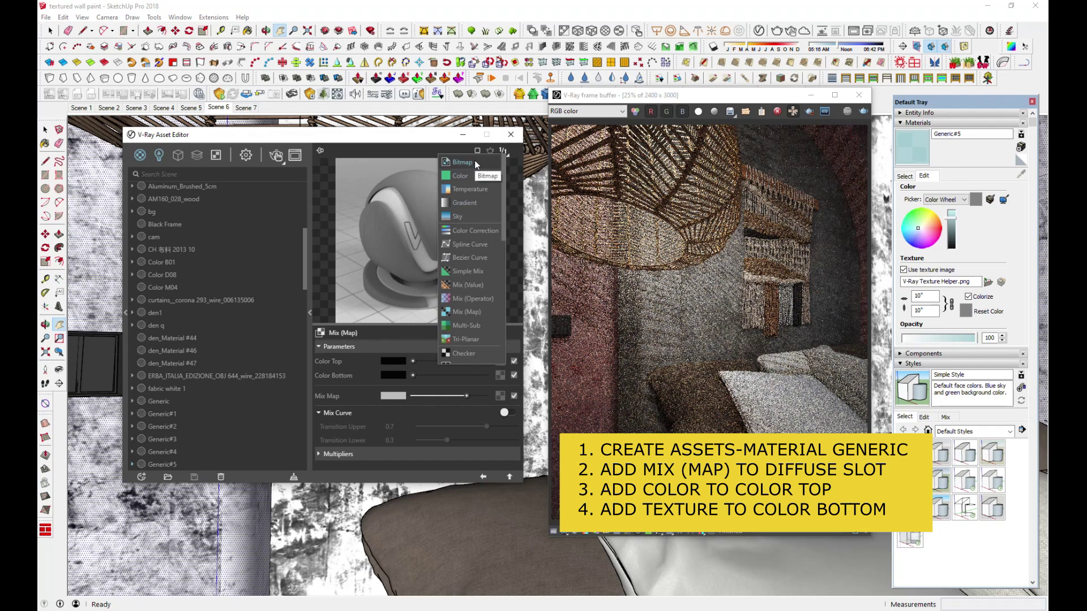
click(468, 177)
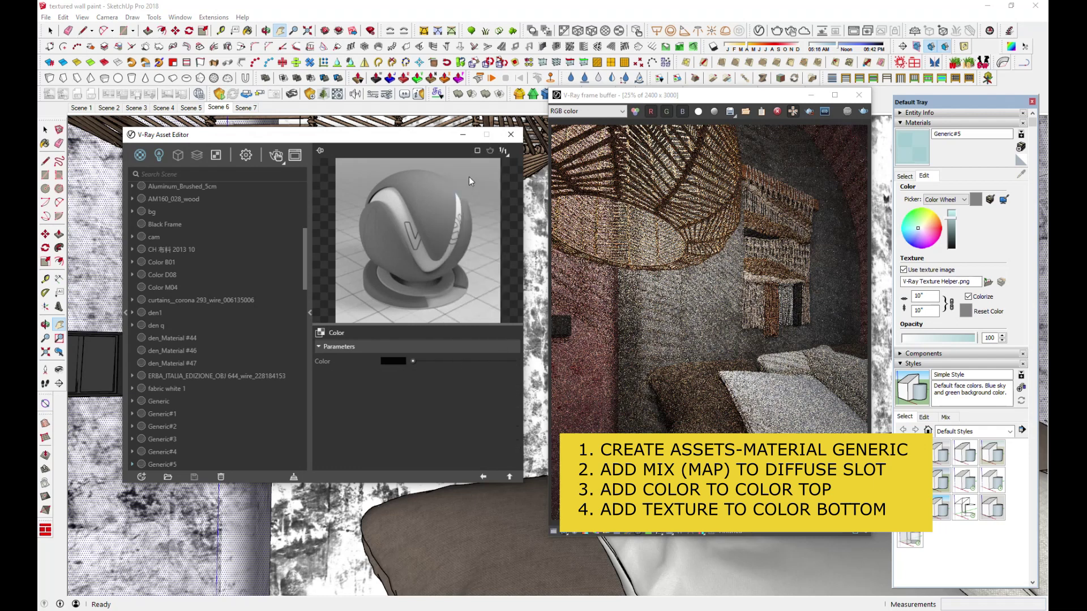
click(394, 361)
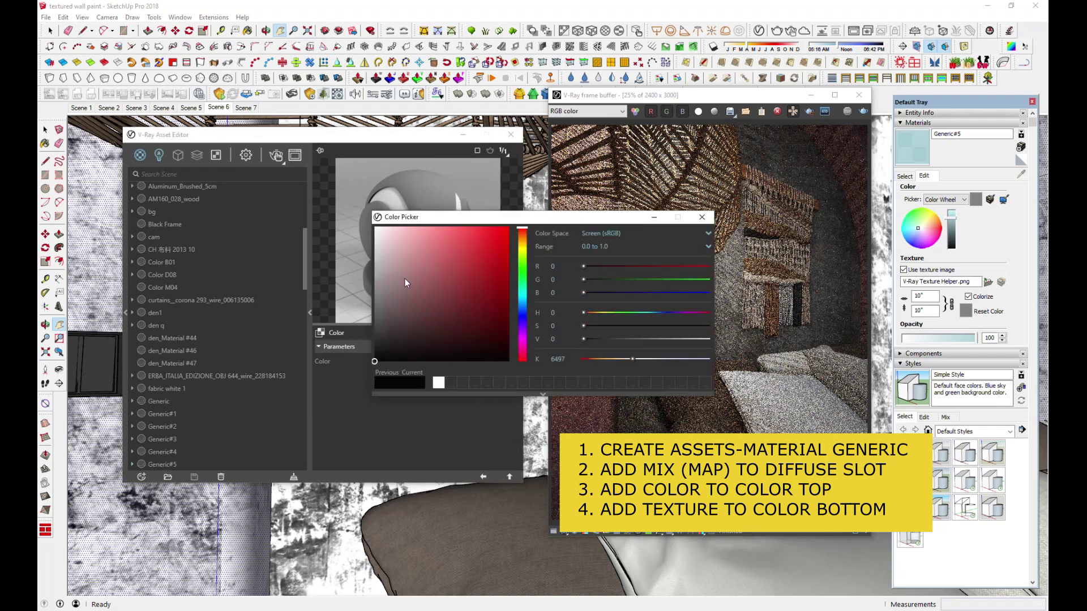
click(522, 297)
click(453, 246)
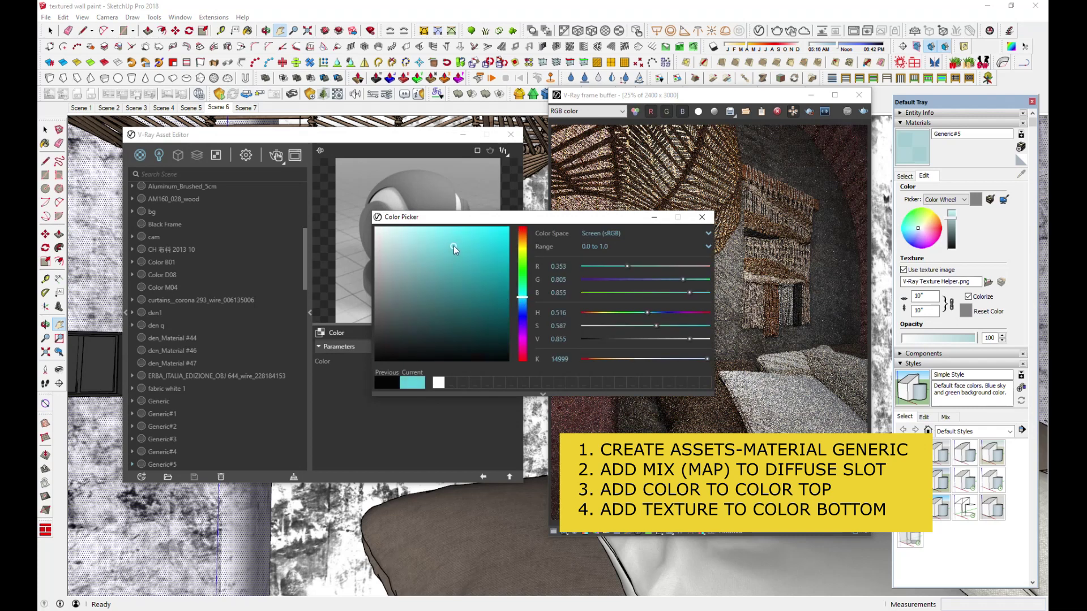
click(701, 221)
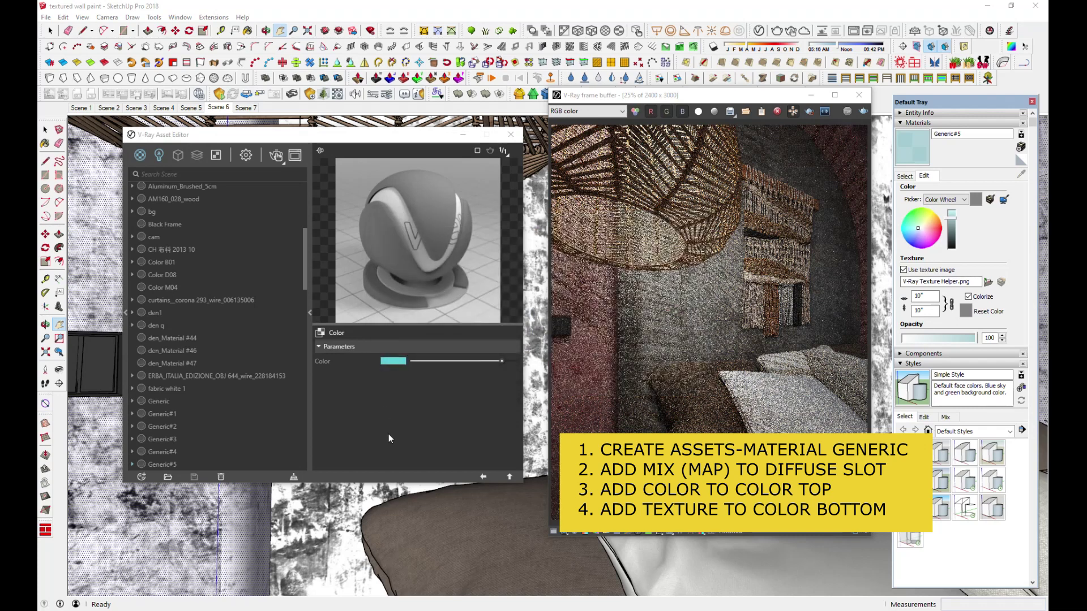
click(483, 478)
- Load the bitmap map 1 (6) into the diffuse Mix's Color Bottom slot with its color space set to Rendering Space (Linear)
click(500, 375)
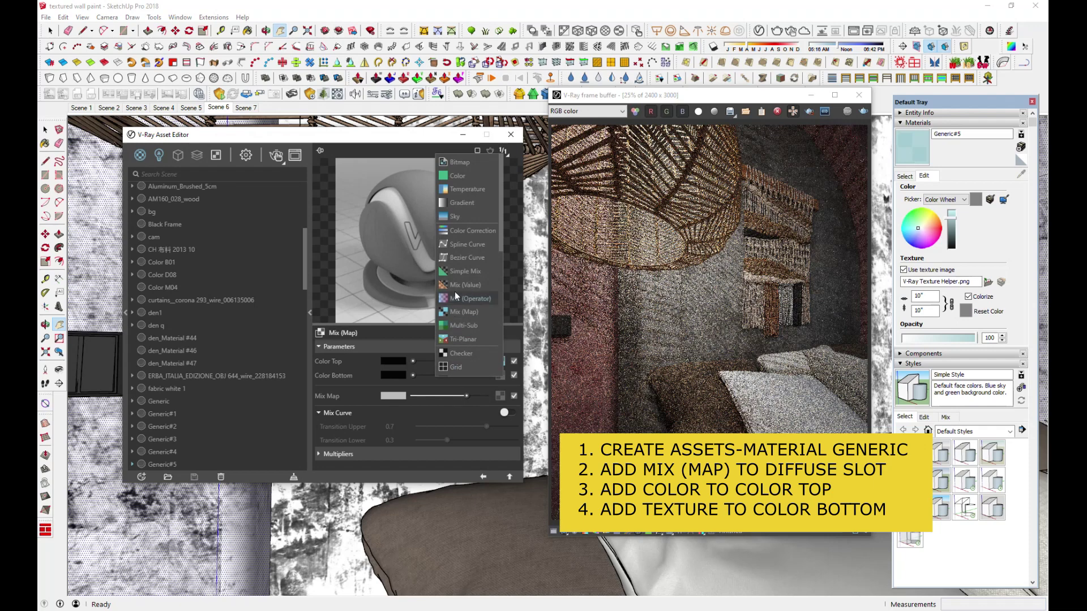
click(475, 164)
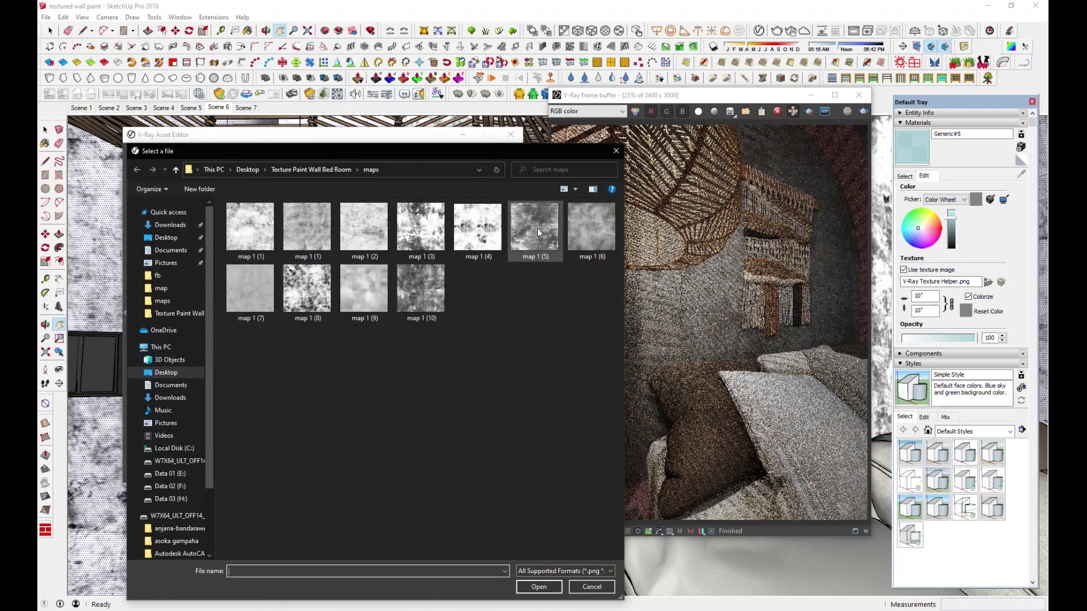
double_click(589, 226)
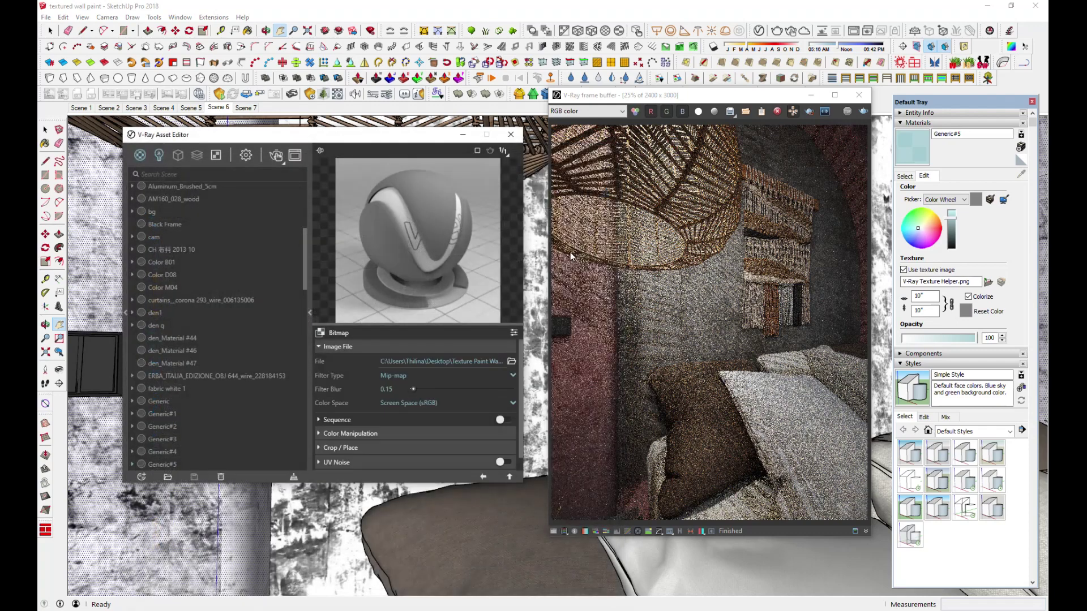
click(422, 403)
click(398, 432)
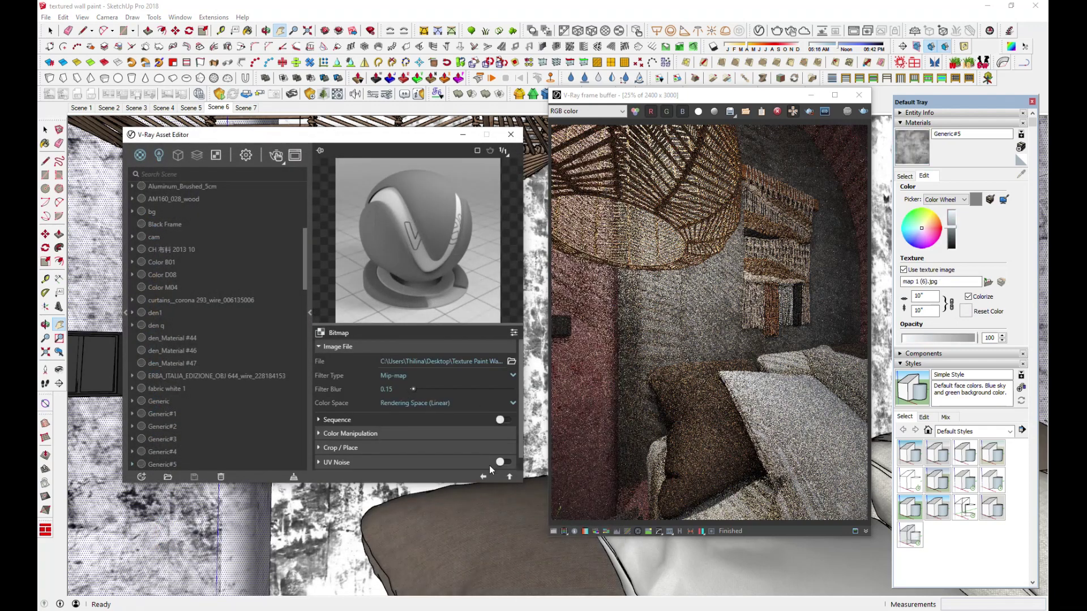
click(482, 477)
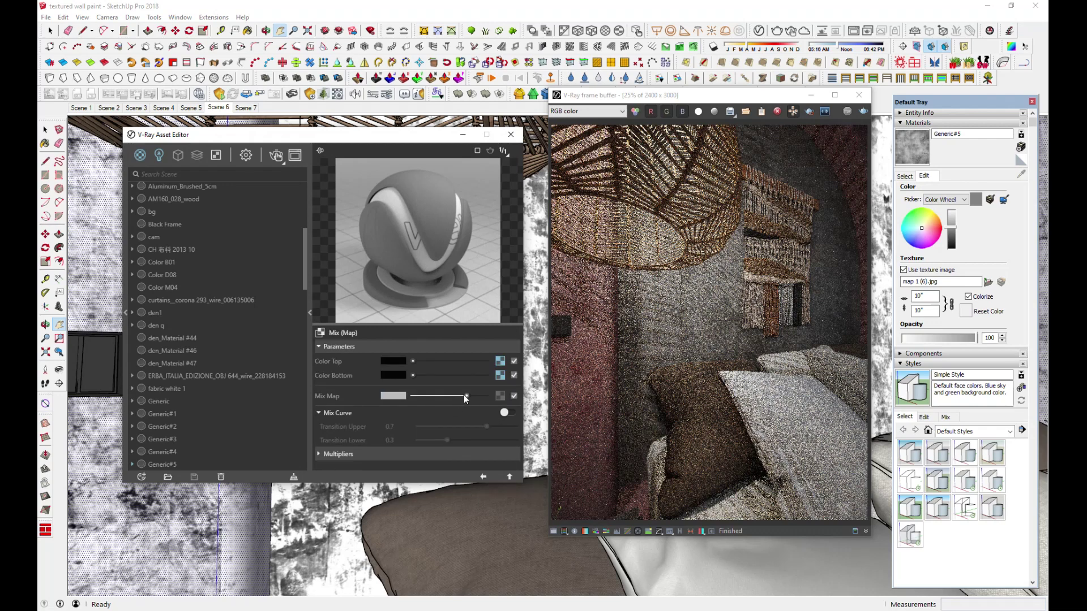
- Fine-tune the diffuse Mix's Mix Map amount and return to the material's main settings
click(464, 395)
drag(462, 395, 464, 397)
click(482, 476)
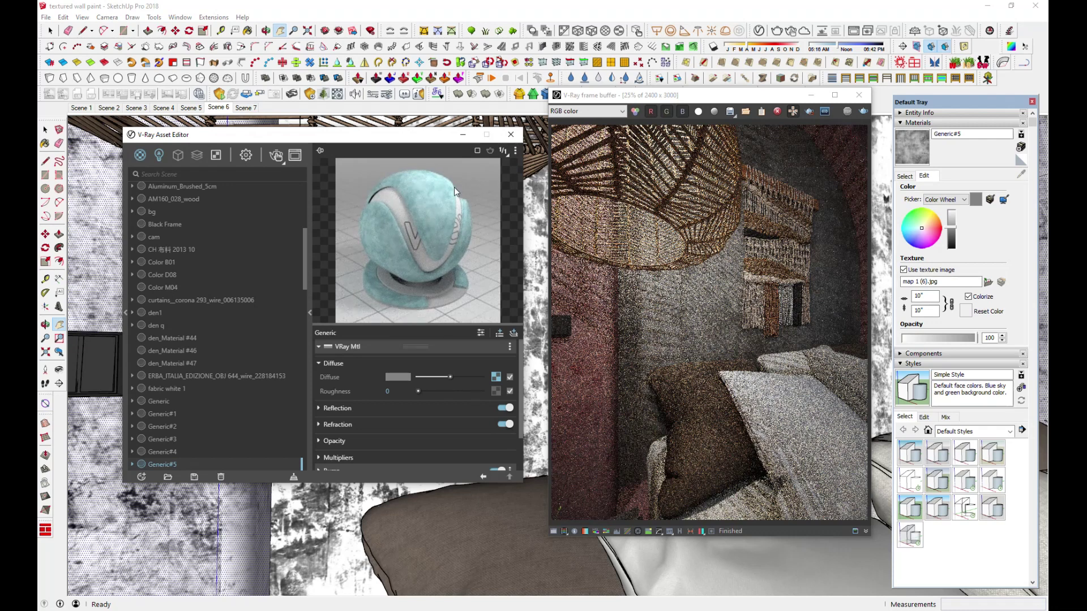
- Apply the turquoise Generic#5 material to the selected wall
right_click(169, 466)
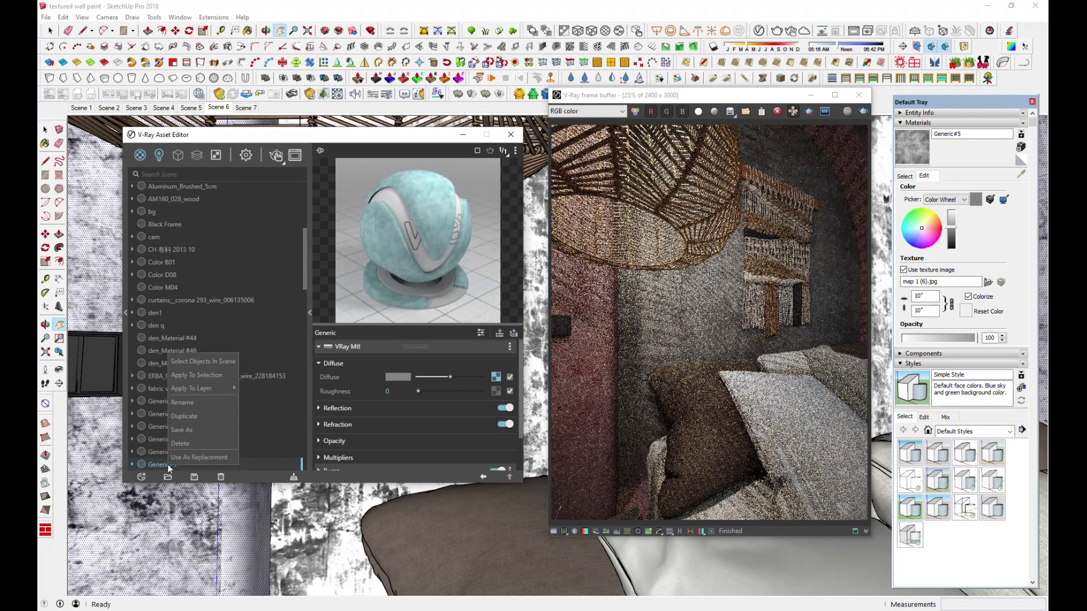
click(215, 363)
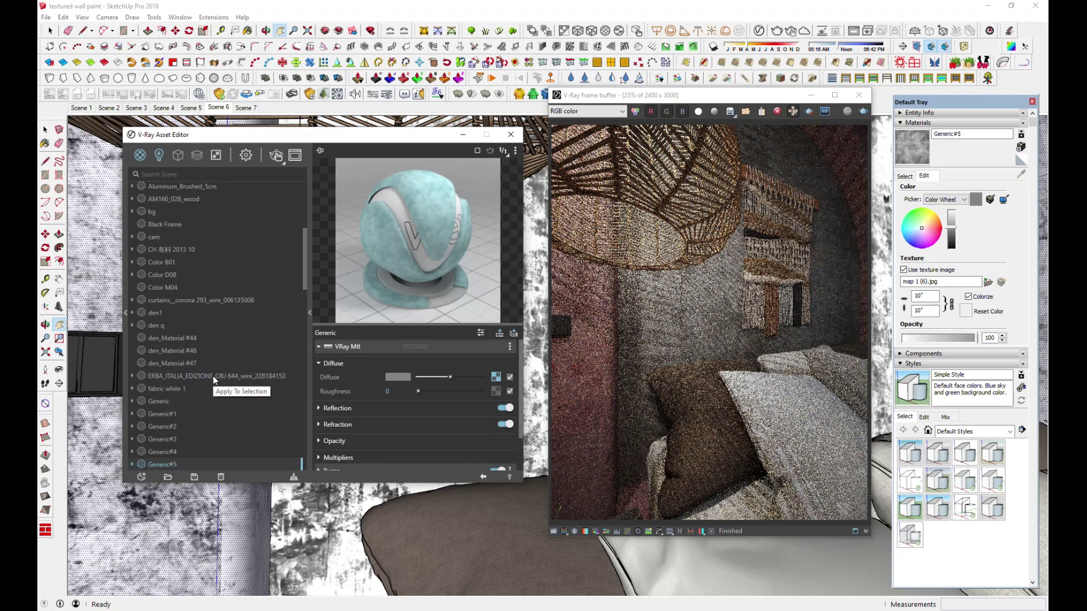
click(193, 541)
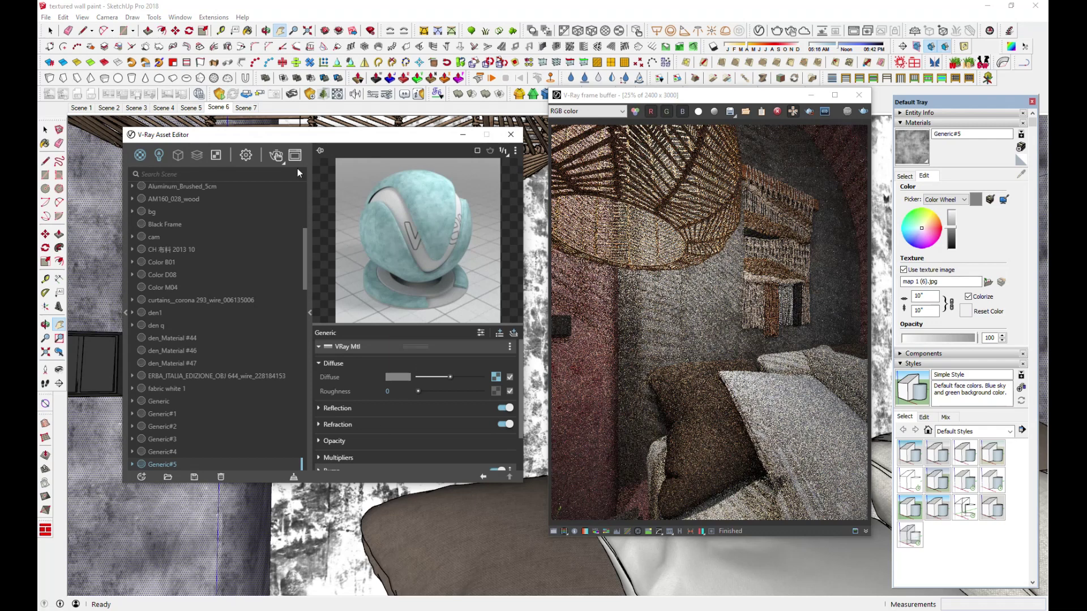
- Start an interactive render with the turquoise walls and switch to the Scene 6 view of the bed
click(277, 157)
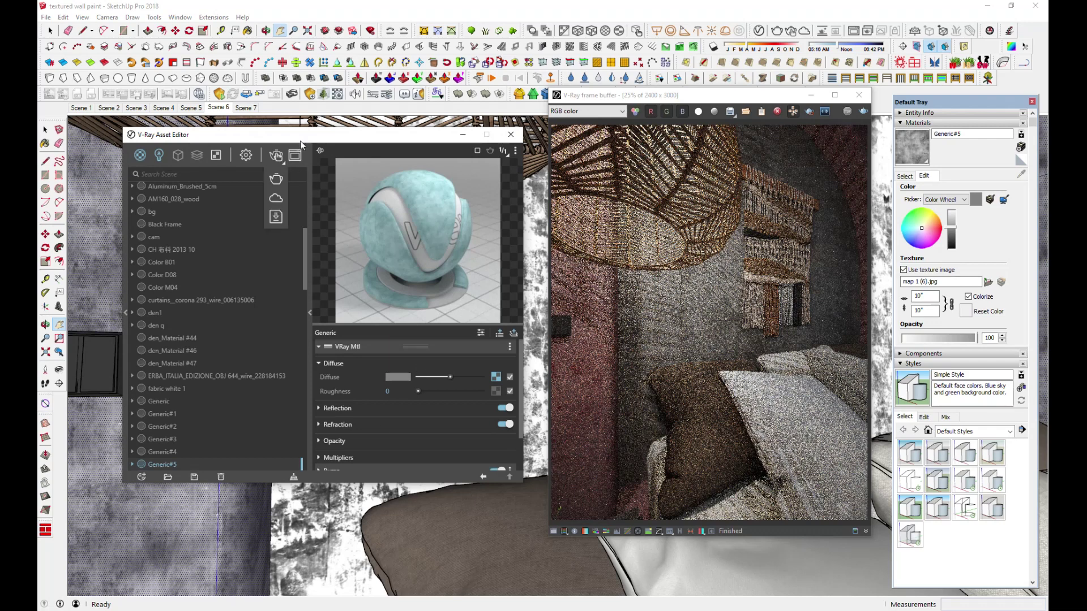
click(275, 159)
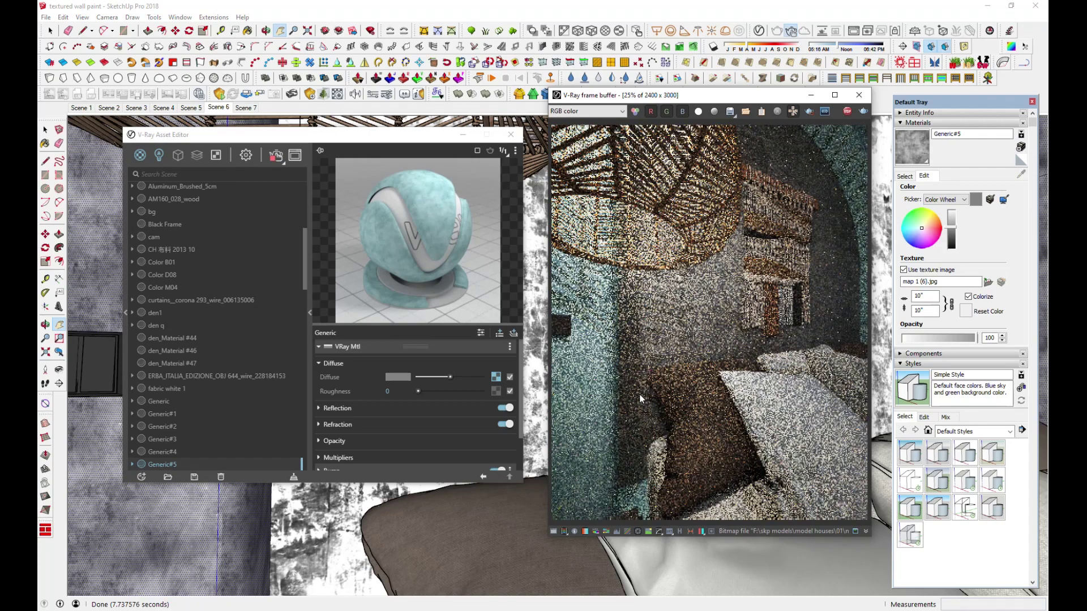
click(218, 107)
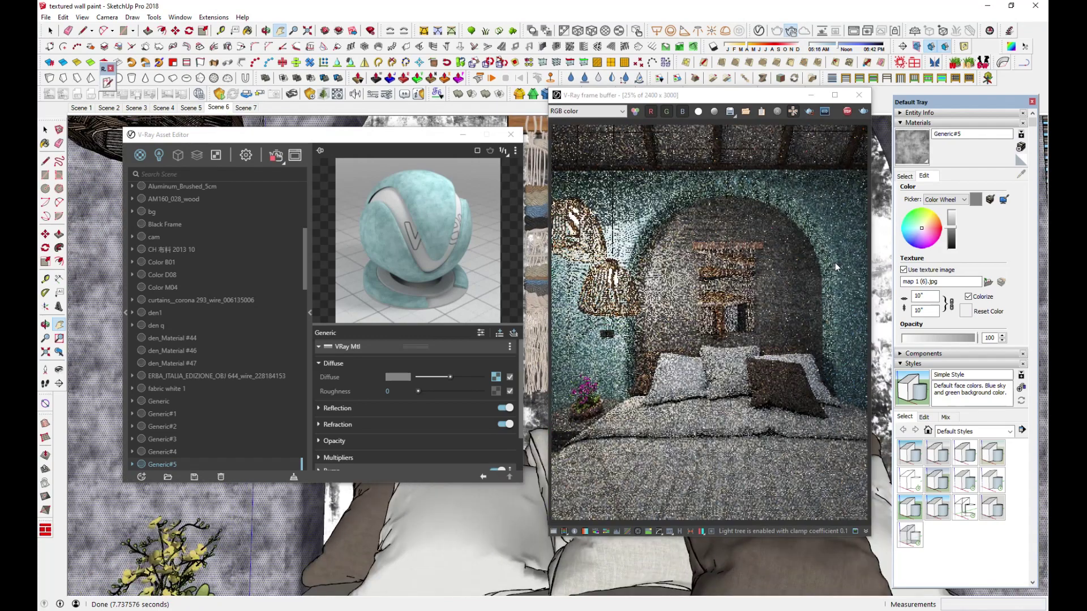